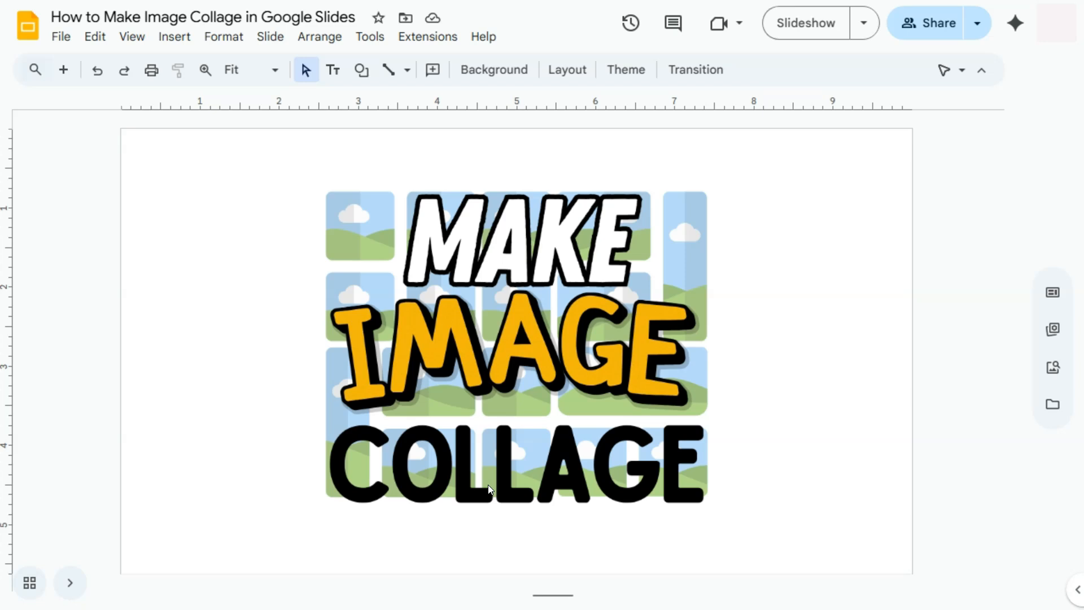
# - Go to the slide with the overlapping flower photos and browse the Stock & web image suggestions
pyautogui.scroll(-1, 489, 486)
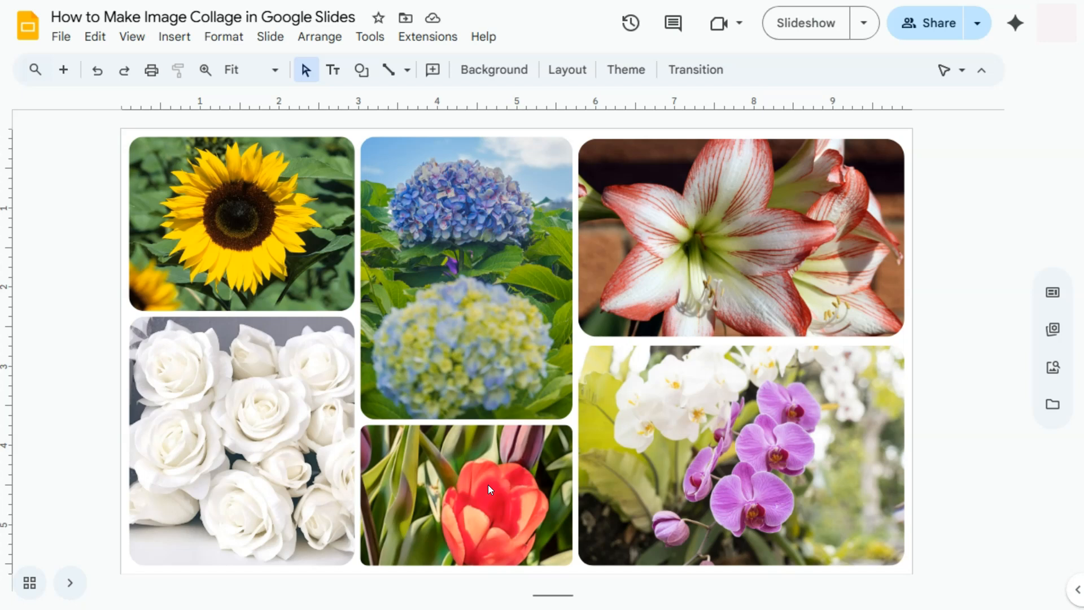
pyautogui.click(83, 263)
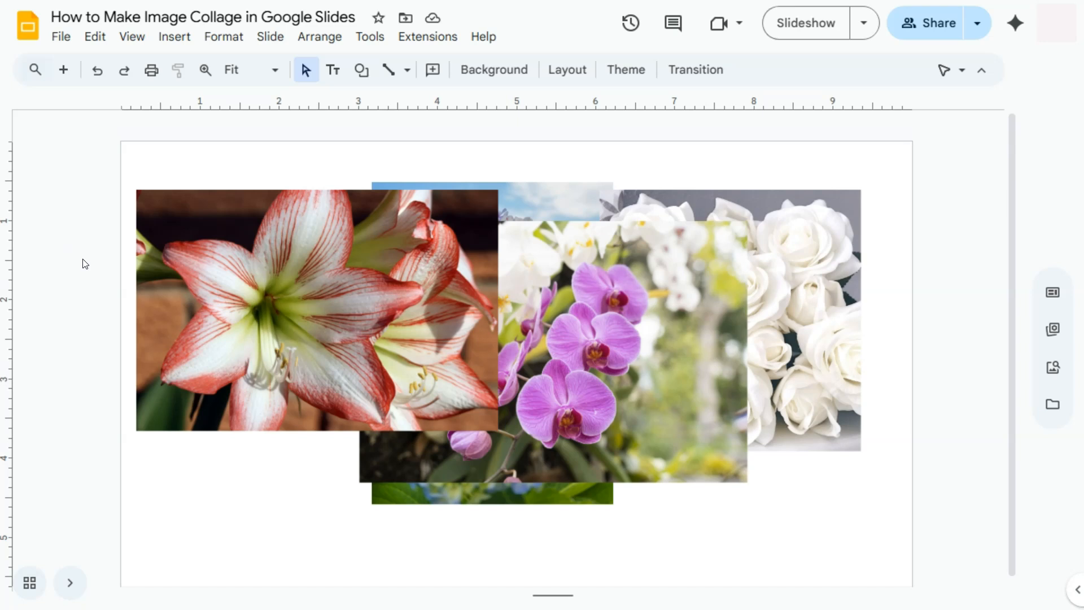
pyautogui.click(1054, 368)
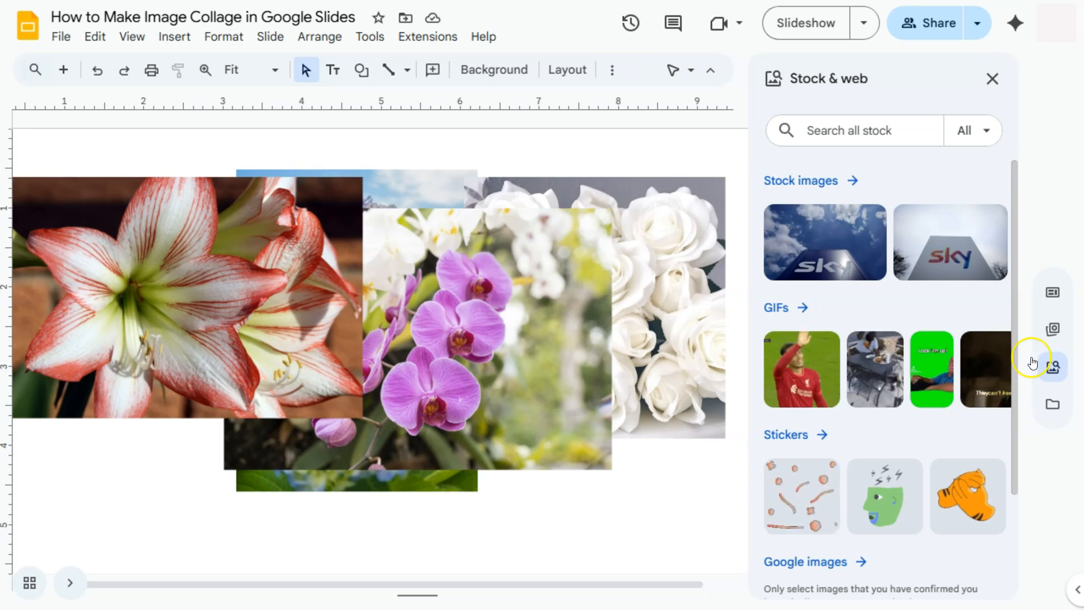
pyautogui.scroll(-3, 824, 452)
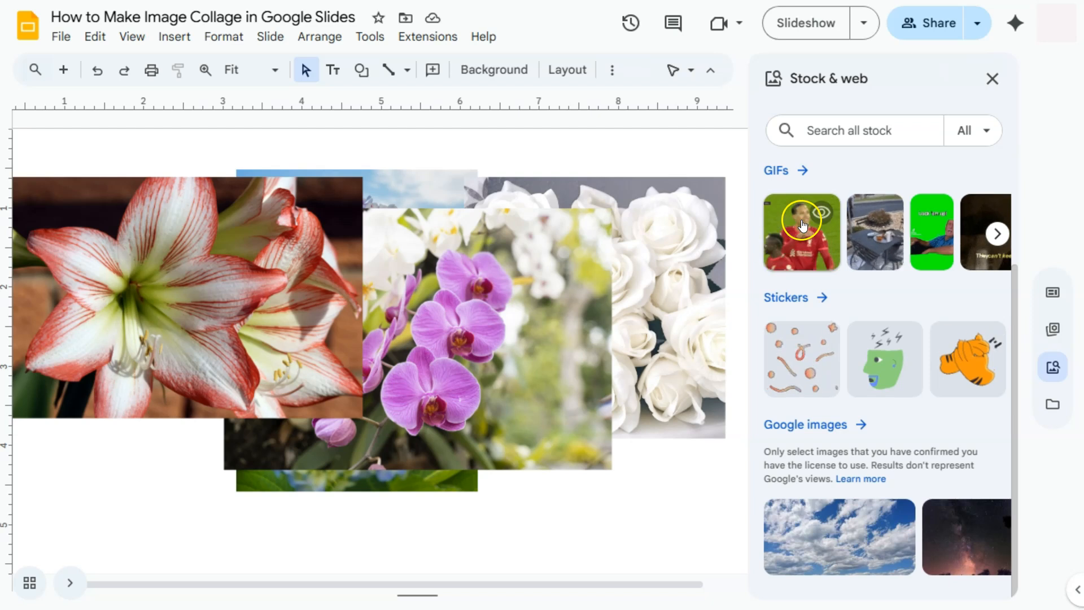
pyautogui.click(992, 79)
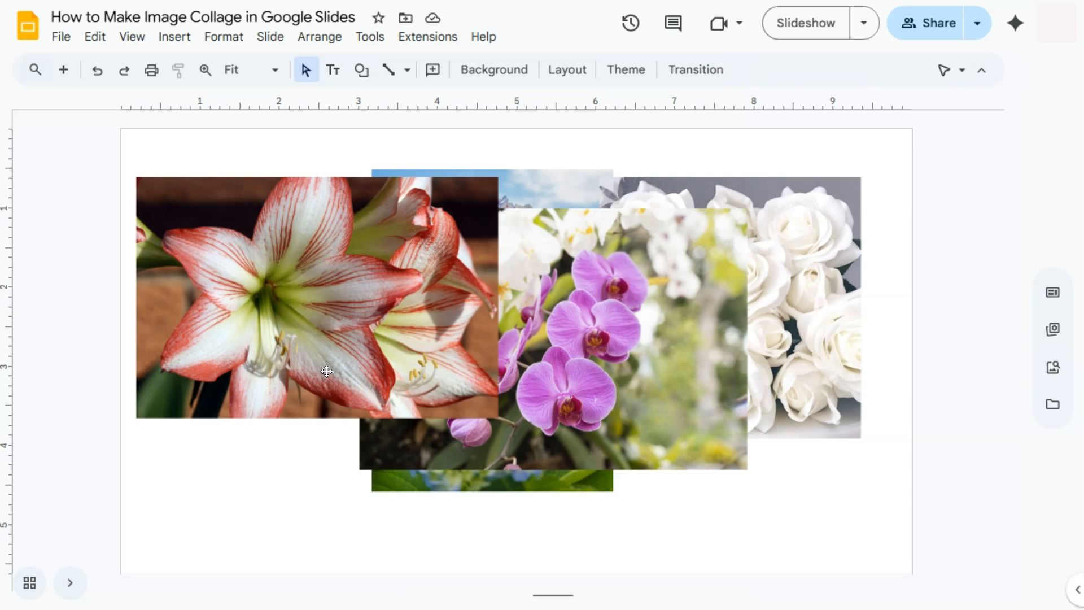
# - Spread the overlapping photos apart, moving the amaryllis to the slide's upper-left corner, the orchids to the lower right and the hydrangeas to the top edge
pyautogui.moveTo(330, 339); pyautogui.dragTo(325, 298)
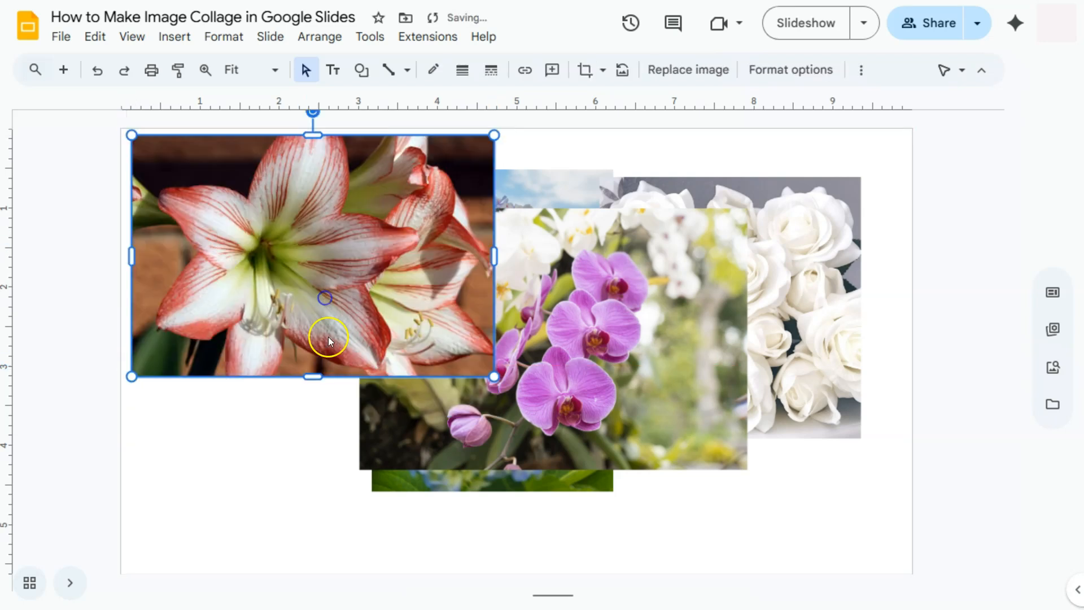
pyautogui.moveTo(553, 282); pyautogui.dragTo(736, 406)
pyautogui.moveTo(544, 213); pyautogui.dragTo(682, 178)
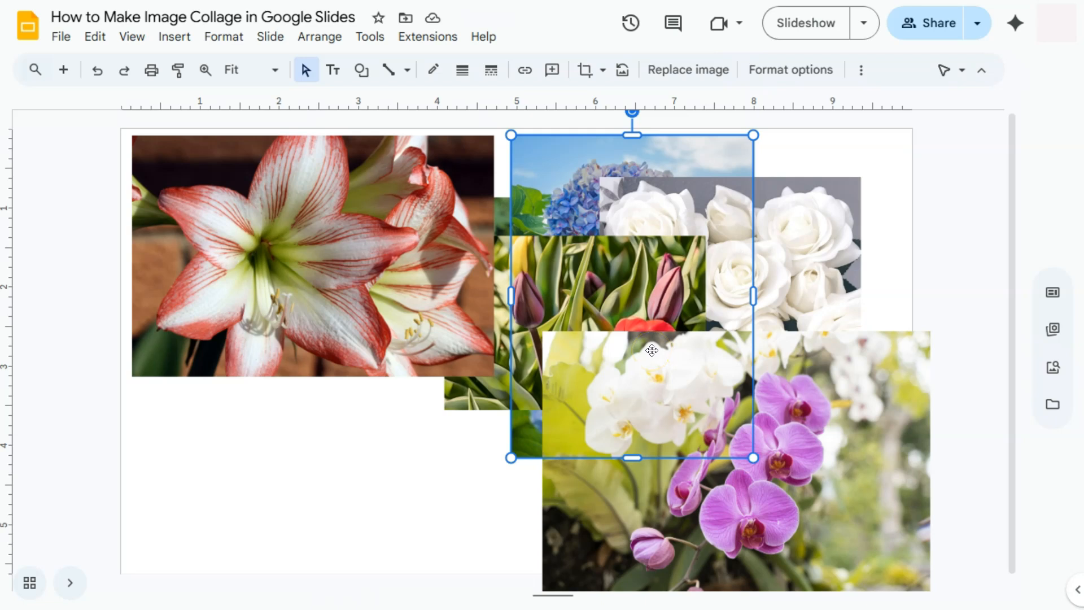
pyautogui.click(364, 490)
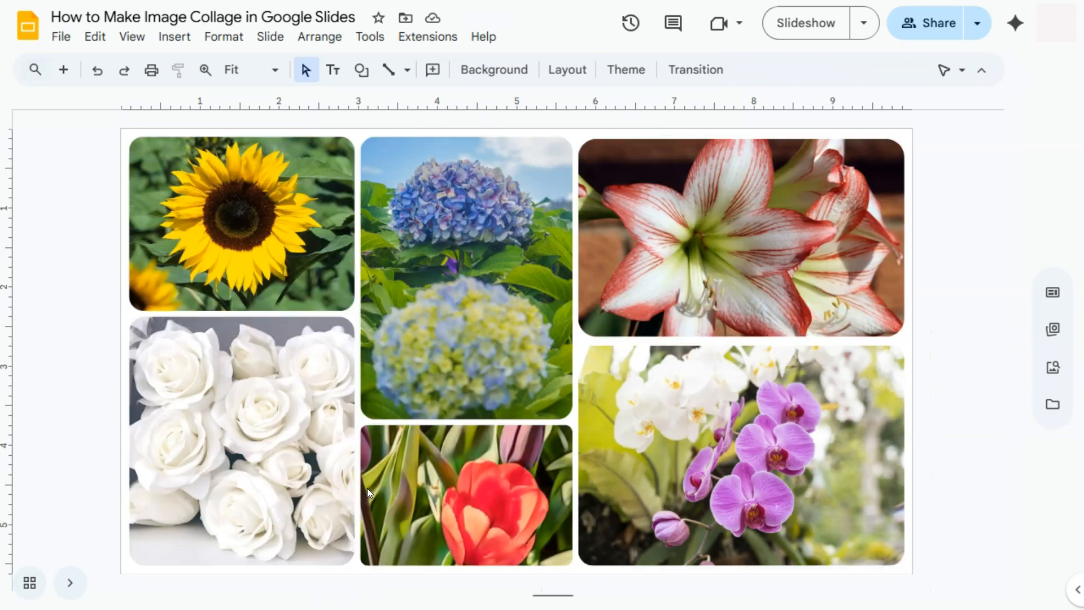
pyautogui.click(318, 366)
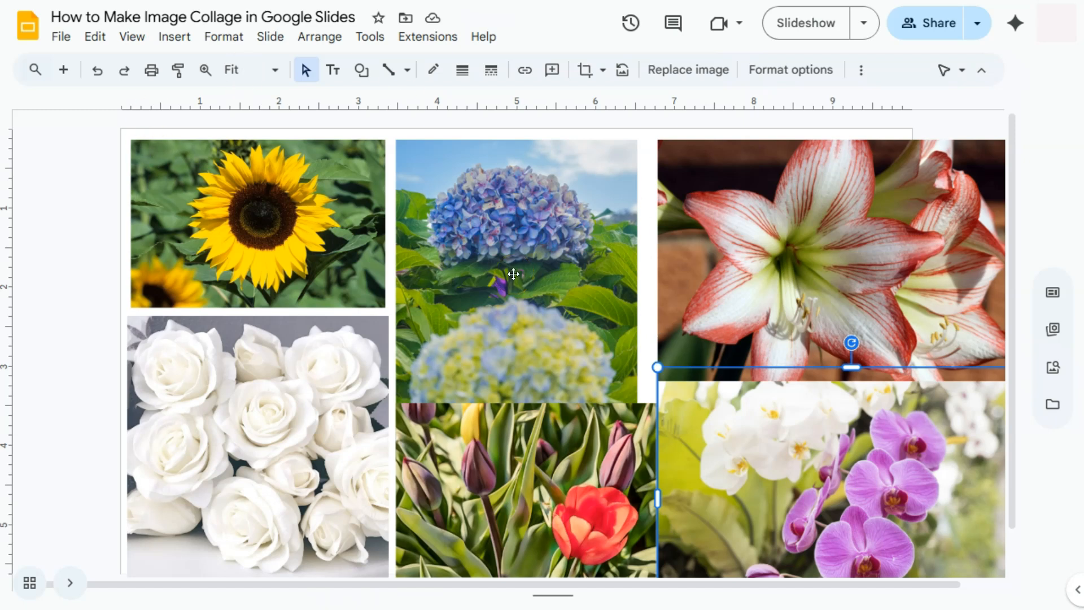
# - Crop both sides of the sunflower photo closer to the flower and shift the photo to the slide's left margin
pyautogui.doubleClick(315, 227)
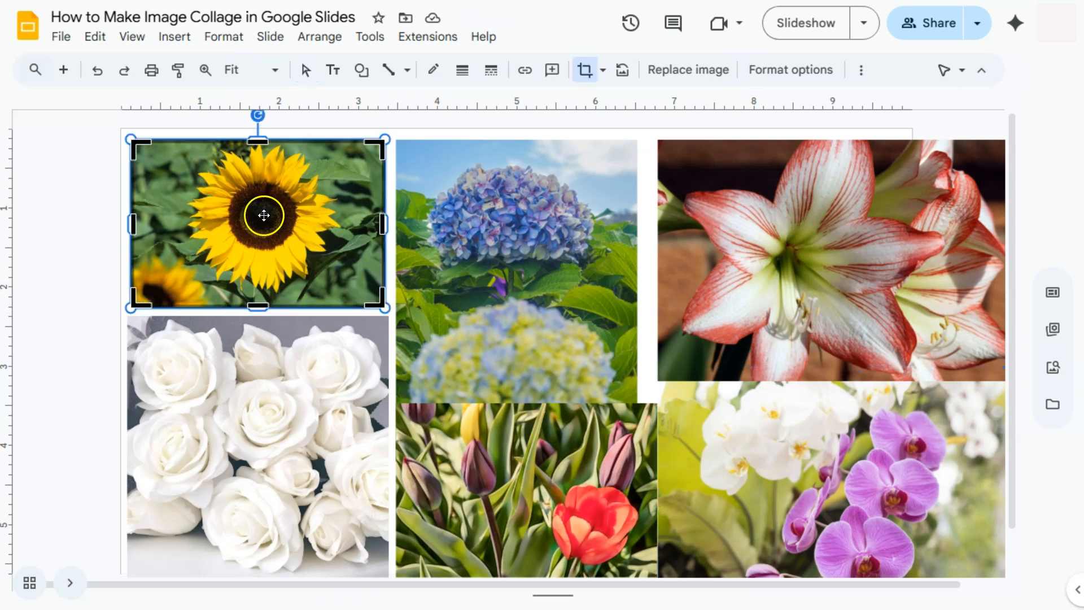
pyautogui.moveTo(138, 225); pyautogui.dragTo(151, 228)
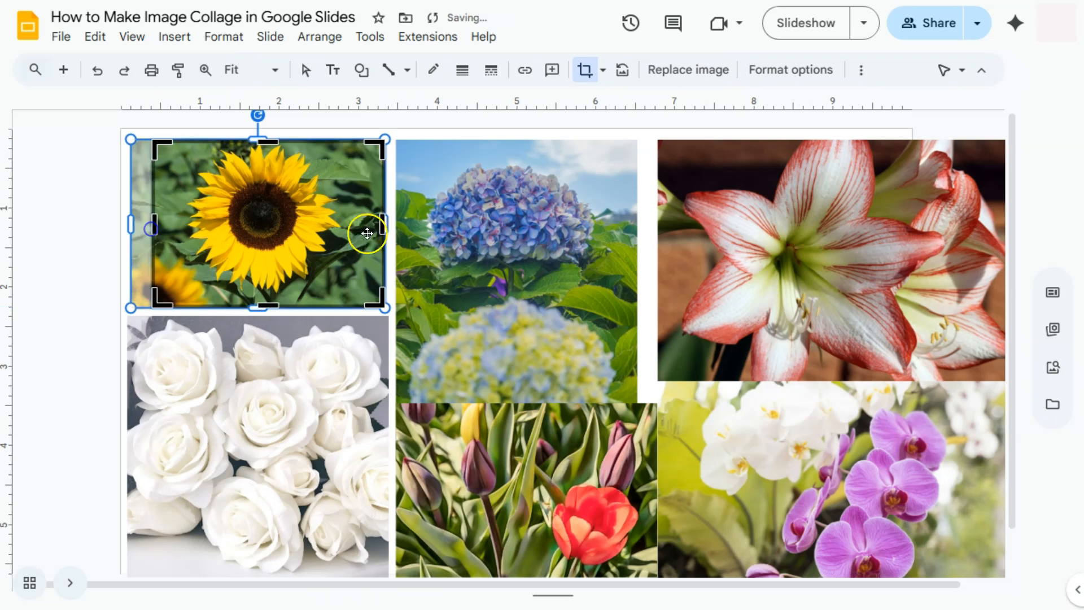
pyautogui.moveTo(384, 226); pyautogui.dragTo(363, 229)
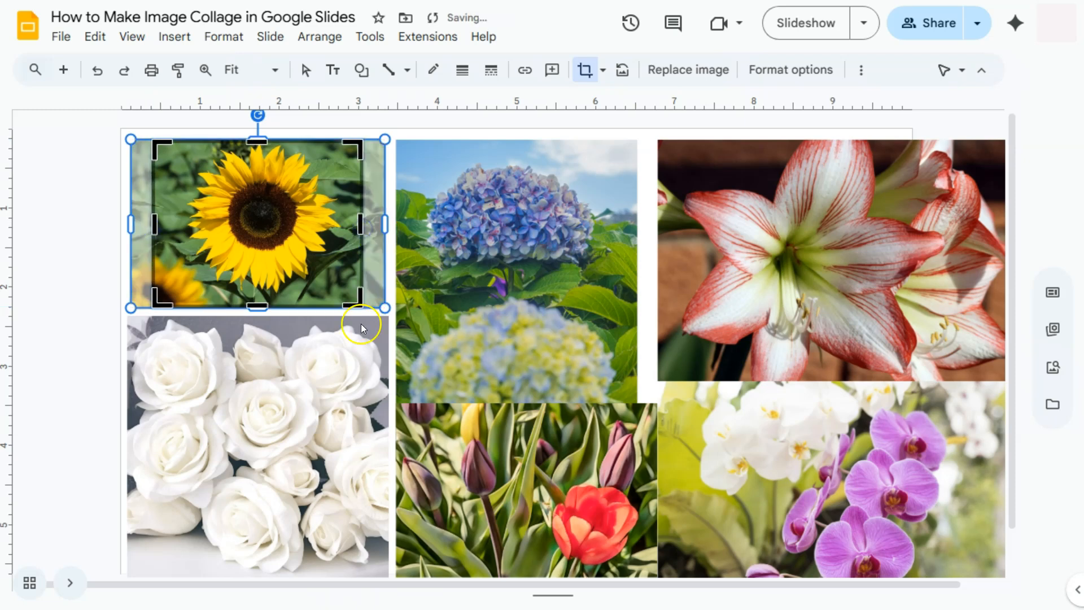
pyautogui.moveTo(155, 225); pyautogui.dragTo(161, 227)
pyautogui.click(61, 270)
pyautogui.moveTo(245, 232); pyautogui.dragTo(219, 229)
pyautogui.click(53, 232)
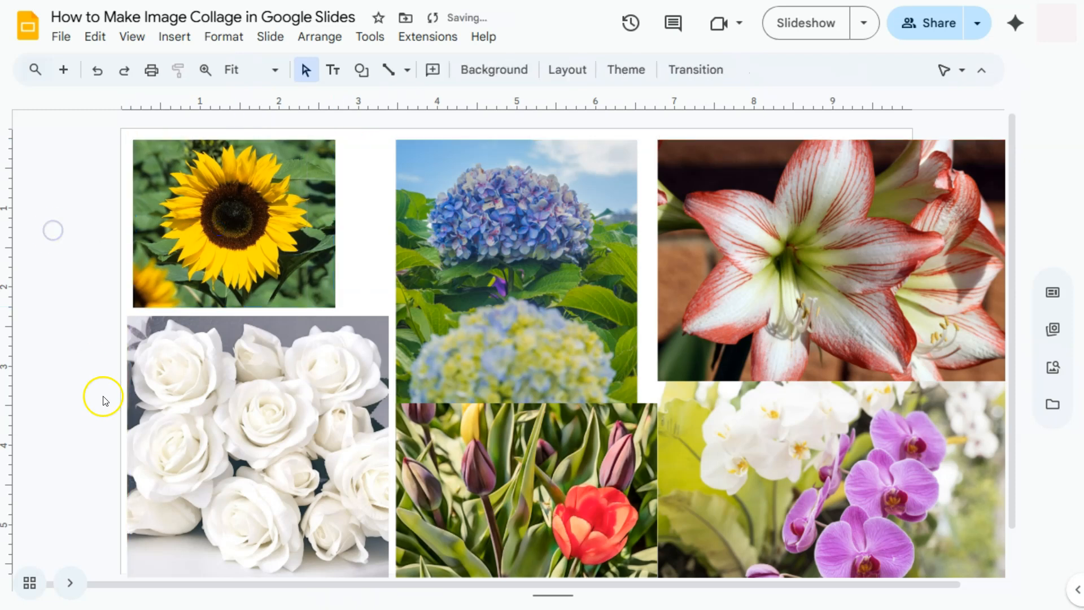
# - Enlarge the sunflower photo proportionally until its right edge lines up with that of the white roses photo
pyautogui.click(279, 231)
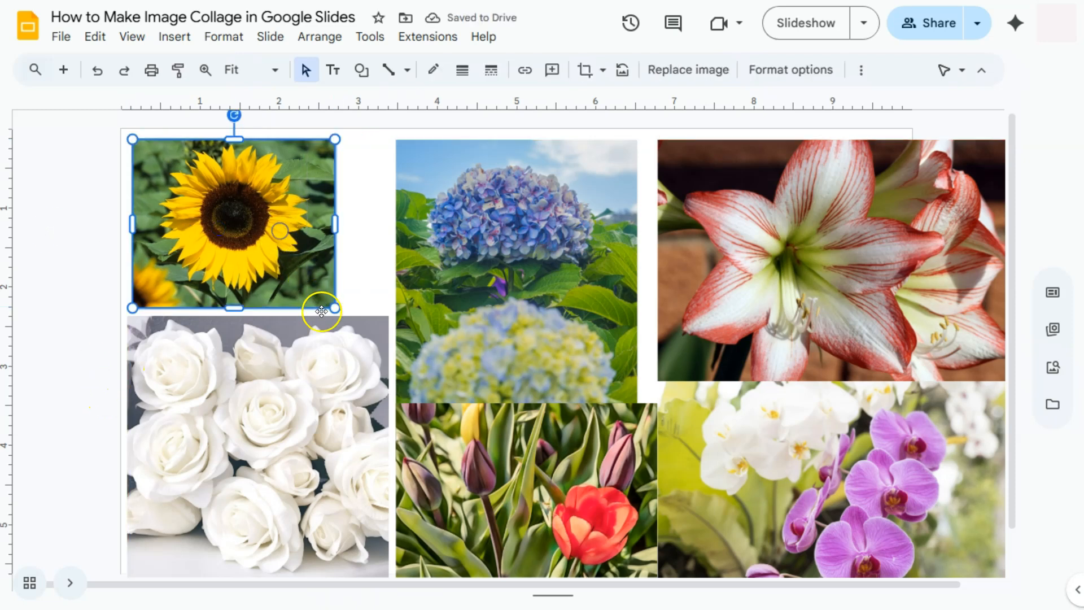
pyautogui.moveTo(335, 307); pyautogui.dragTo(383, 332)
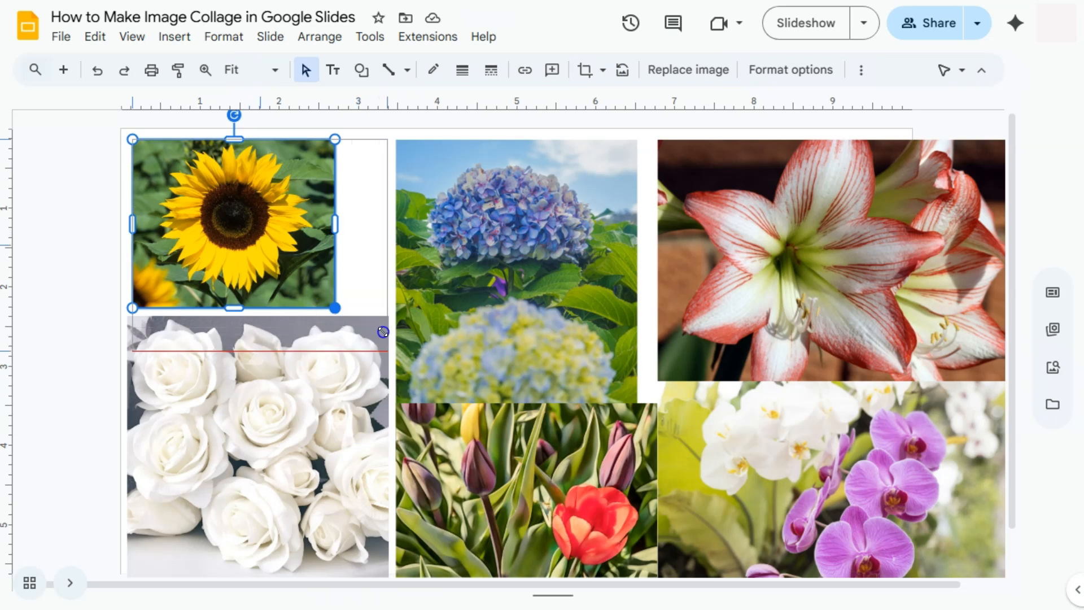
pyautogui.click(107, 354)
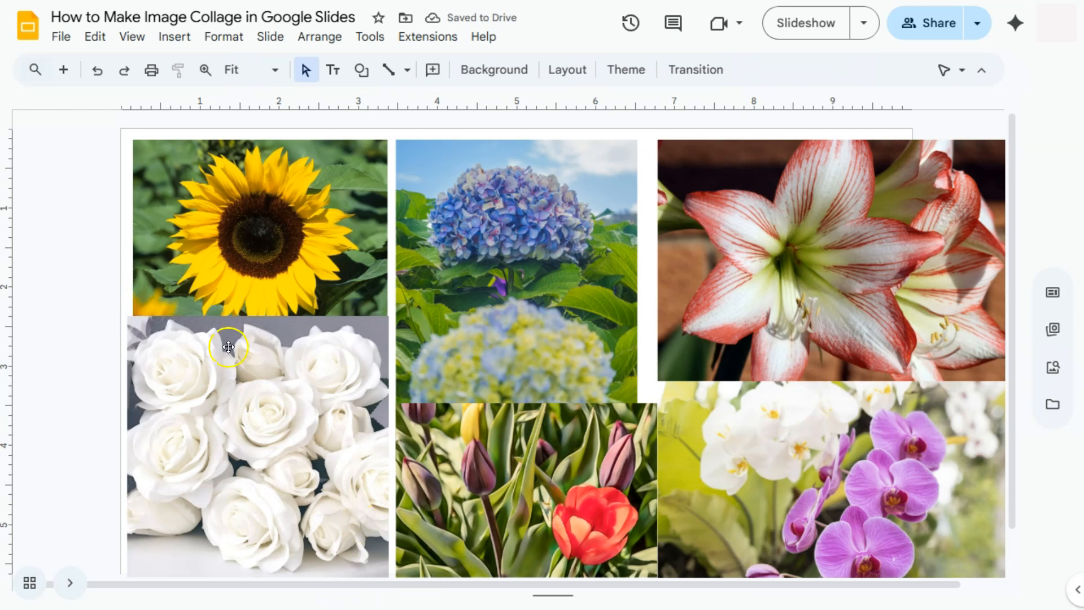
# - Move the white roses photo down to just below the sunflower, aligning their left edges and leaving a small gap
pyautogui.click(249, 369)
pyautogui.moveTo(263, 422); pyautogui.dragTo(265, 473)
pyautogui.moveTo(273, 428); pyautogui.dragTo(278, 421)
pyautogui.click(102, 358)
# - Crop the bottom of the roses photo to fit inside the slide and its right side to match the sunflower's width
pyautogui.scroll(-1, 232, 401)
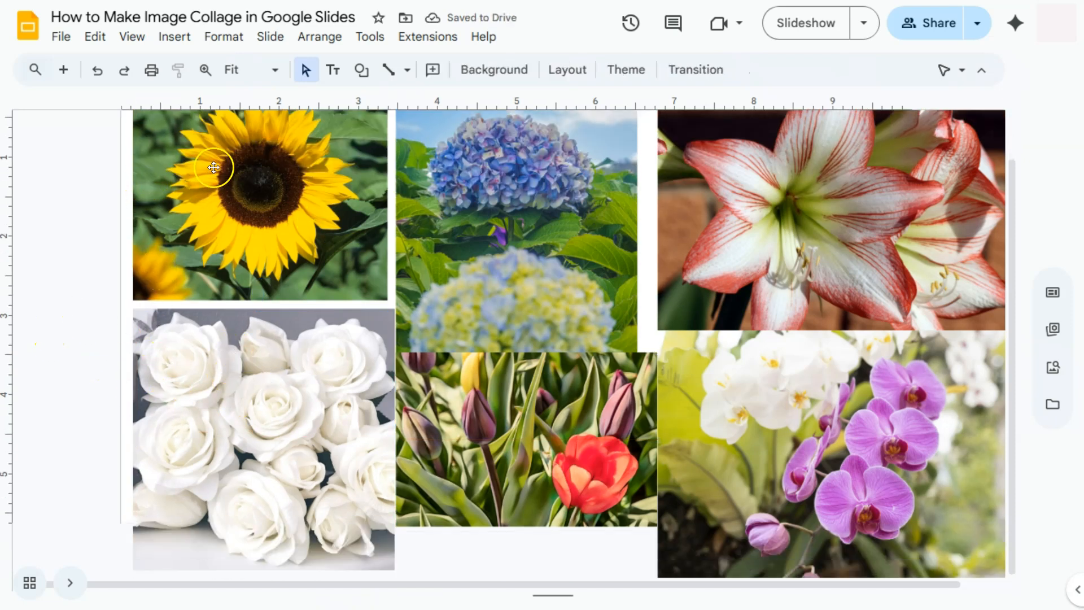
pyautogui.doubleClick(248, 417)
pyautogui.moveTo(265, 570); pyautogui.dragTo(260, 512)
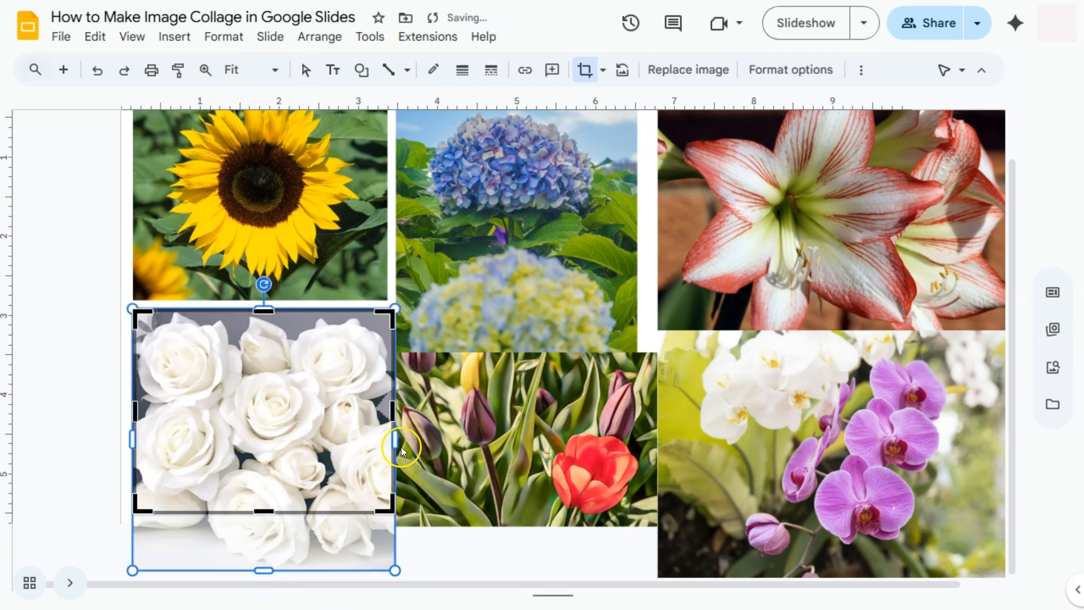
pyautogui.moveTo(392, 410); pyautogui.dragTo(384, 411)
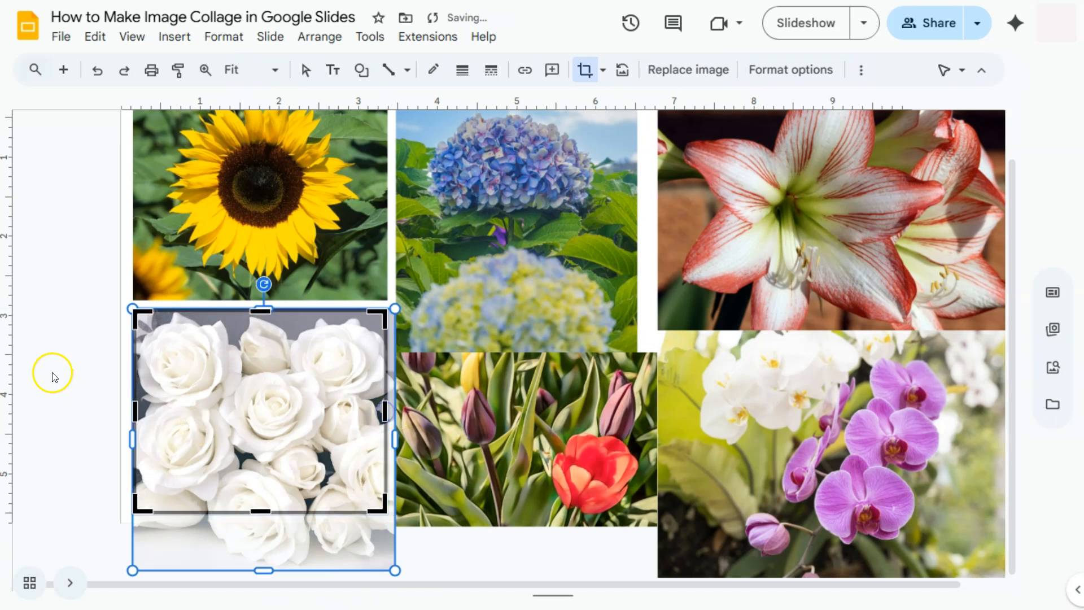
pyautogui.click(78, 347)
pyautogui.click(280, 574)
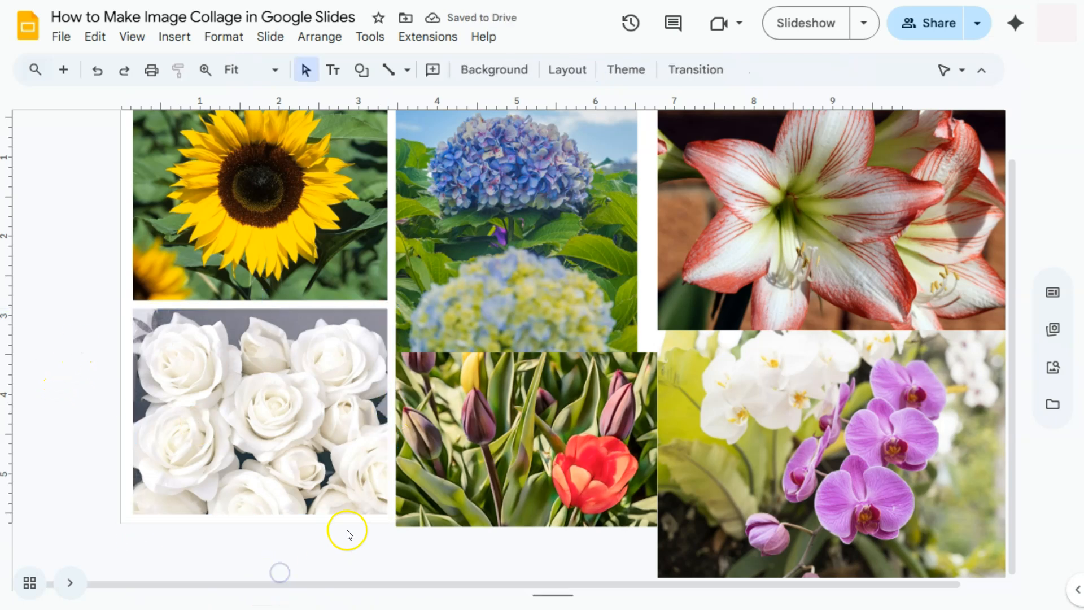
# - Move the tulip photo aside and crop the bottom of the hydrangea photo to make room beneath it
pyautogui.scroll(1, 346, 530)
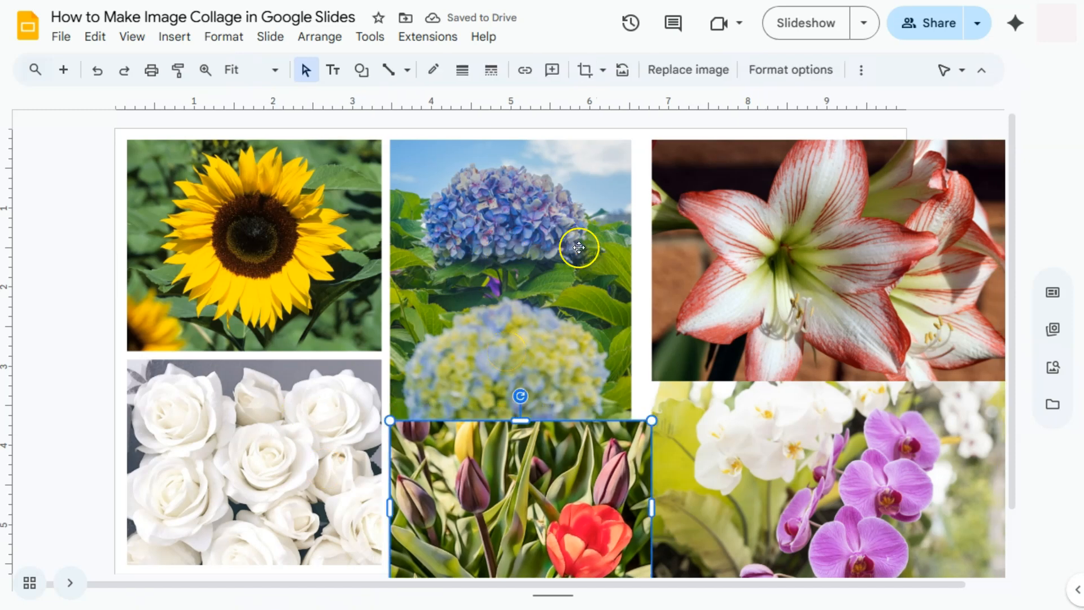
pyautogui.moveTo(467, 479); pyautogui.dragTo(657, 403)
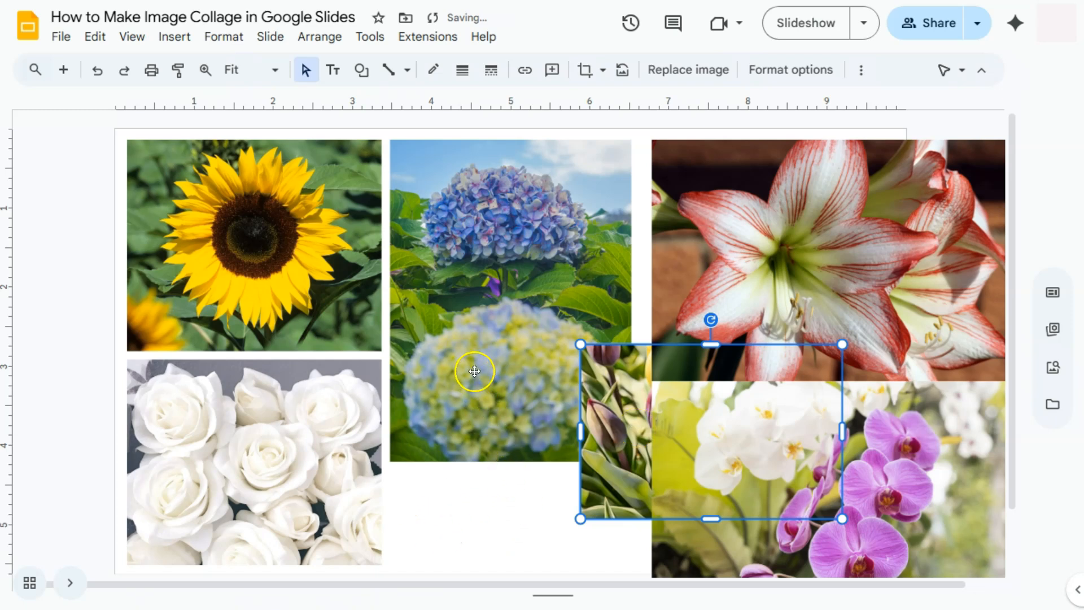
pyautogui.doubleClick(497, 319)
pyautogui.moveTo(513, 460); pyautogui.dragTo(511, 389)
pyautogui.click(499, 522)
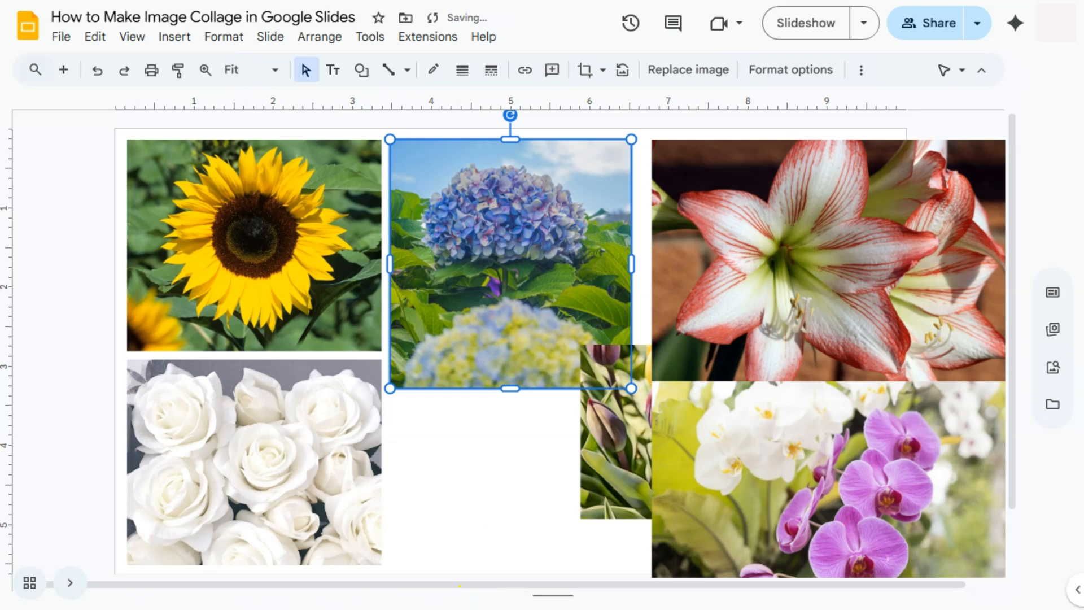
pyautogui.click(604, 484)
pyautogui.moveTo(757, 361); pyautogui.dragTo(530, 435)
pyautogui.click(102, 74)
# - Place the tulip photo just below the hydrangeas, aligned with their left edge, and scale it down to the hydrangea photo's width
pyautogui.moveTo(620, 378); pyautogui.dragTo(429, 426)
pyautogui.click(66, 392)
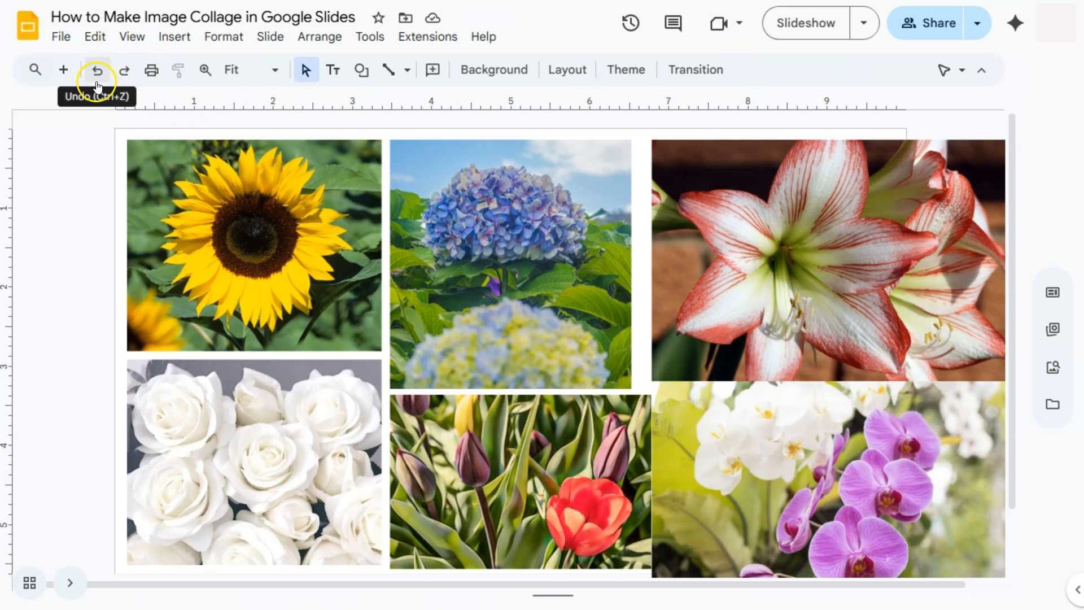
pyautogui.click(487, 476)
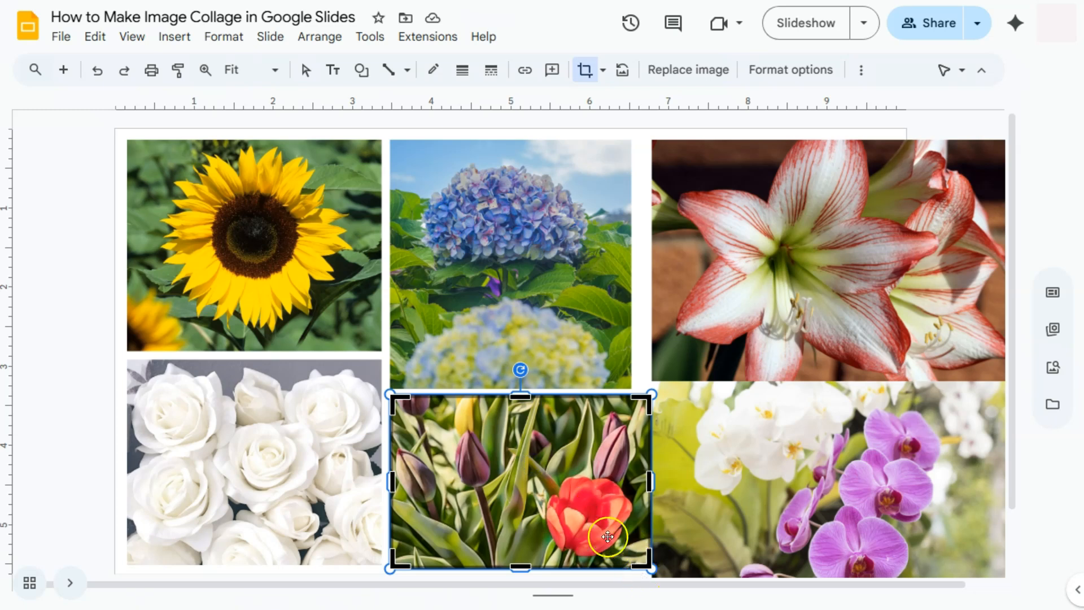
pyautogui.moveTo(652, 568); pyautogui.dragTo(631, 556)
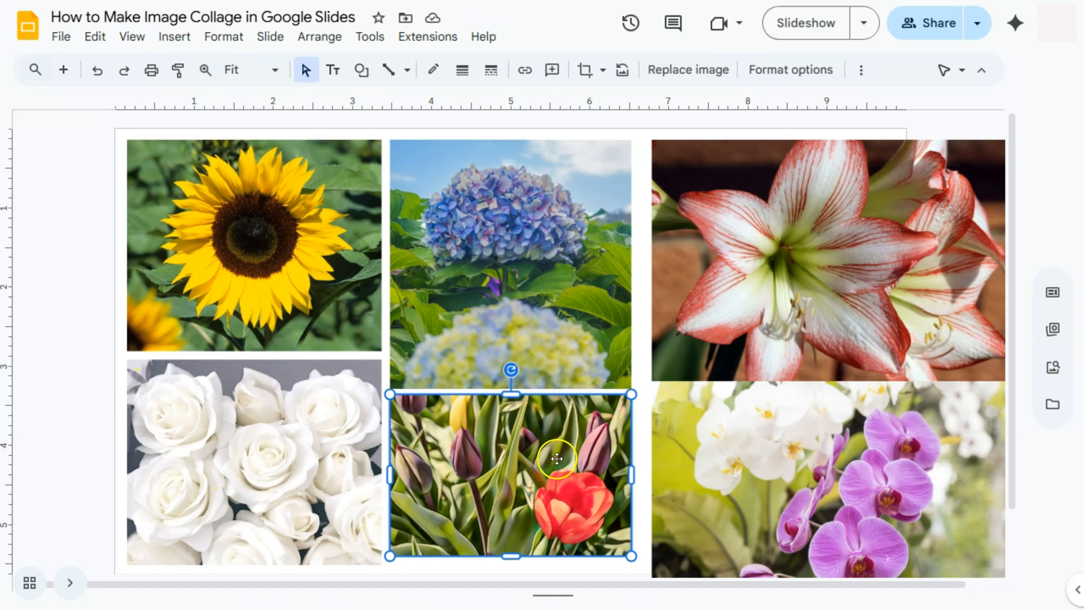
# - Enlarge the tulip photo until its bottom edge lines up with the roses, and crop its right side to the hydrangea photo's width
pyautogui.click(226, 486)
pyautogui.keyDown('shift'); pyautogui.click(453, 491); pyautogui.keyUp('shift')
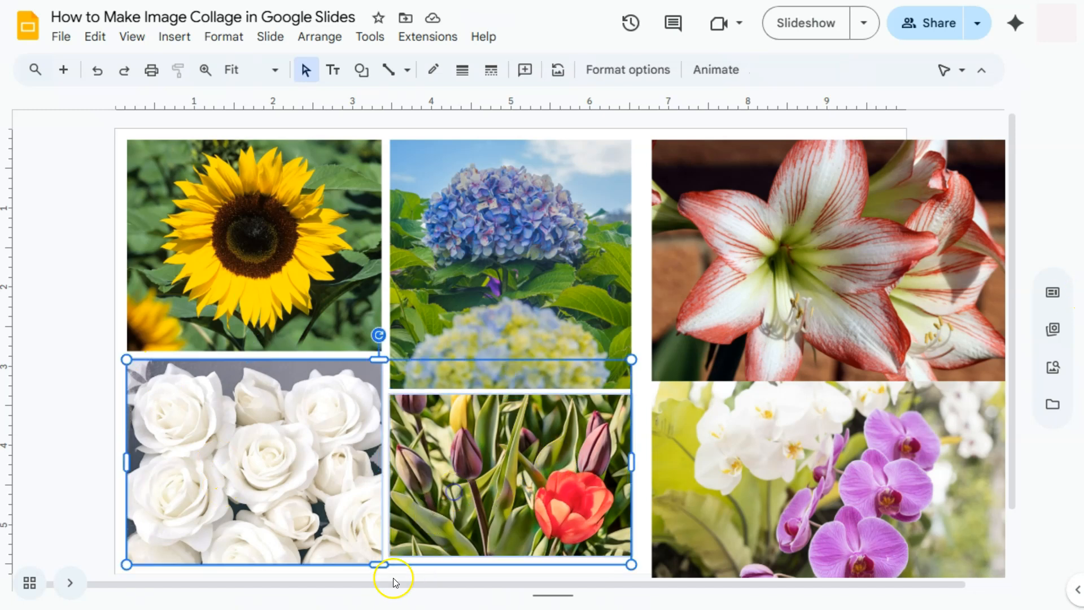
pyautogui.click(578, 501)
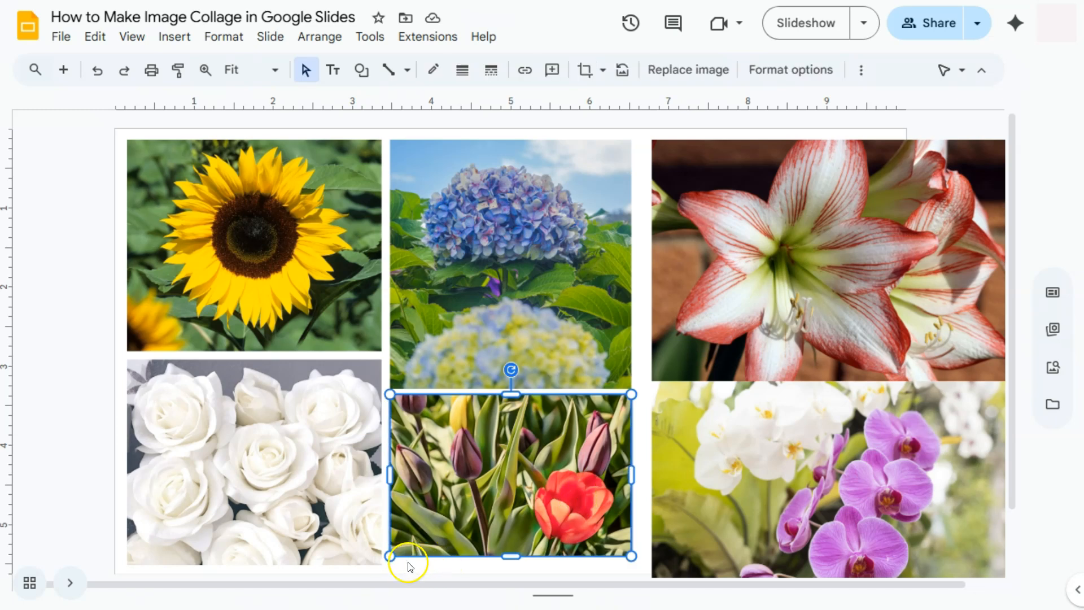
pyautogui.doubleClick(550, 514)
pyautogui.click(700, 439)
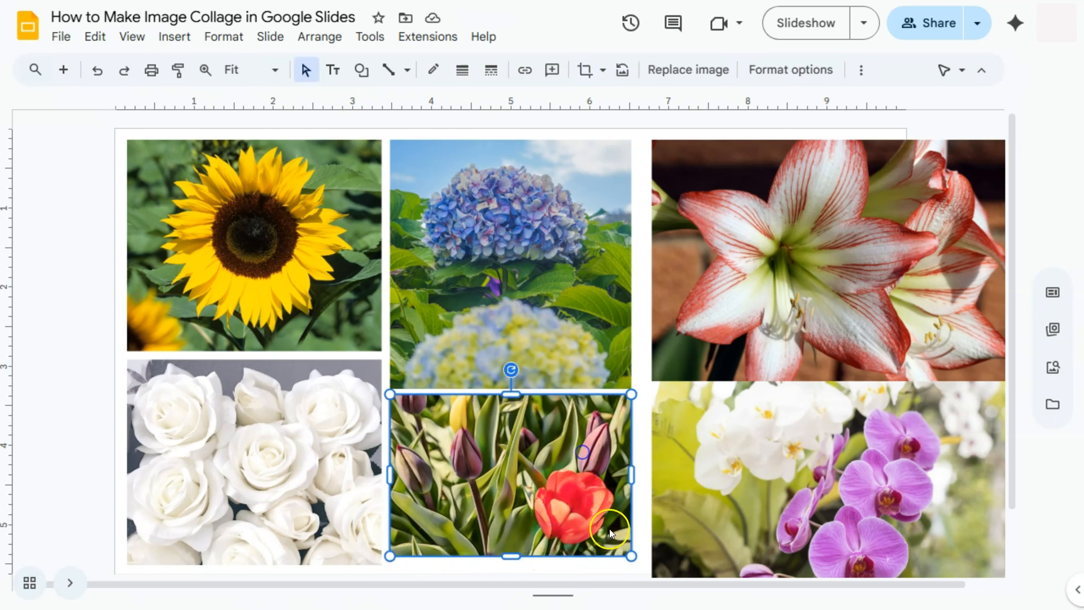
pyautogui.moveTo(632, 557); pyautogui.dragTo(644, 565)
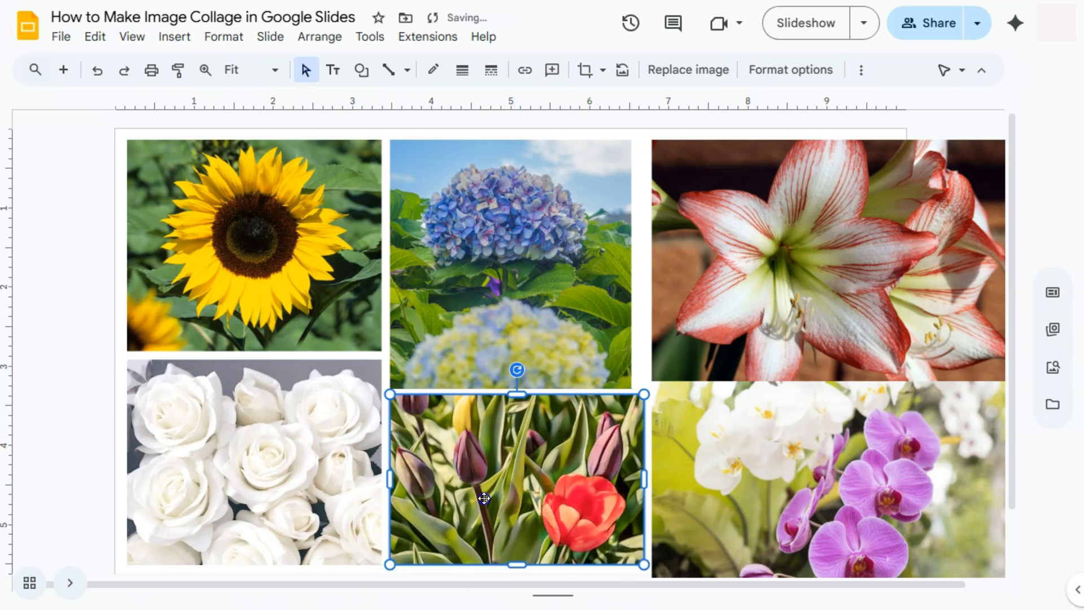
pyautogui.doubleClick(551, 462)
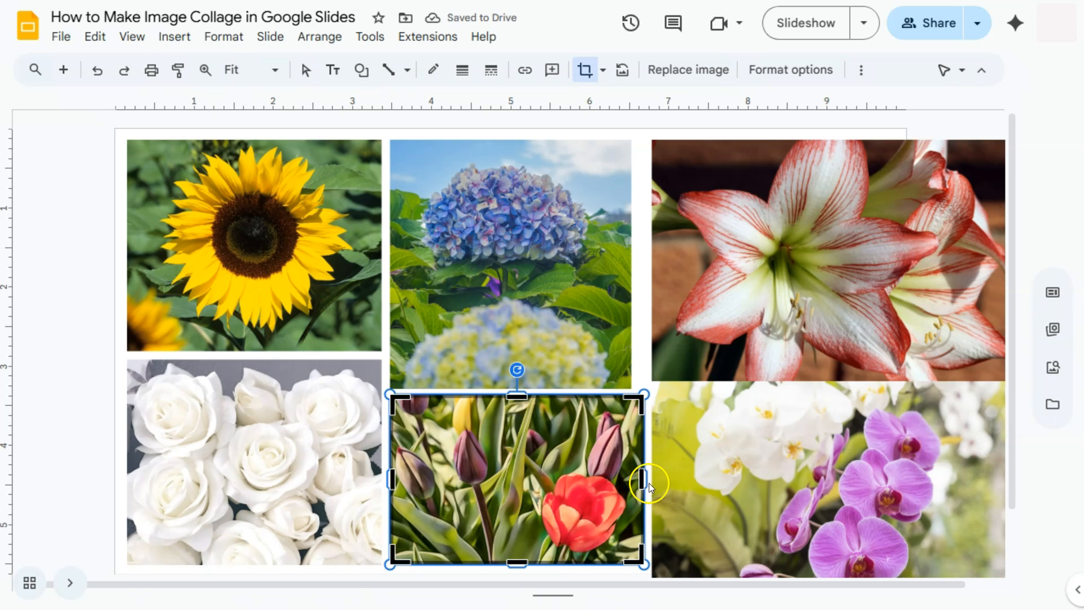
pyautogui.moveTo(644, 480); pyautogui.dragTo(632, 479)
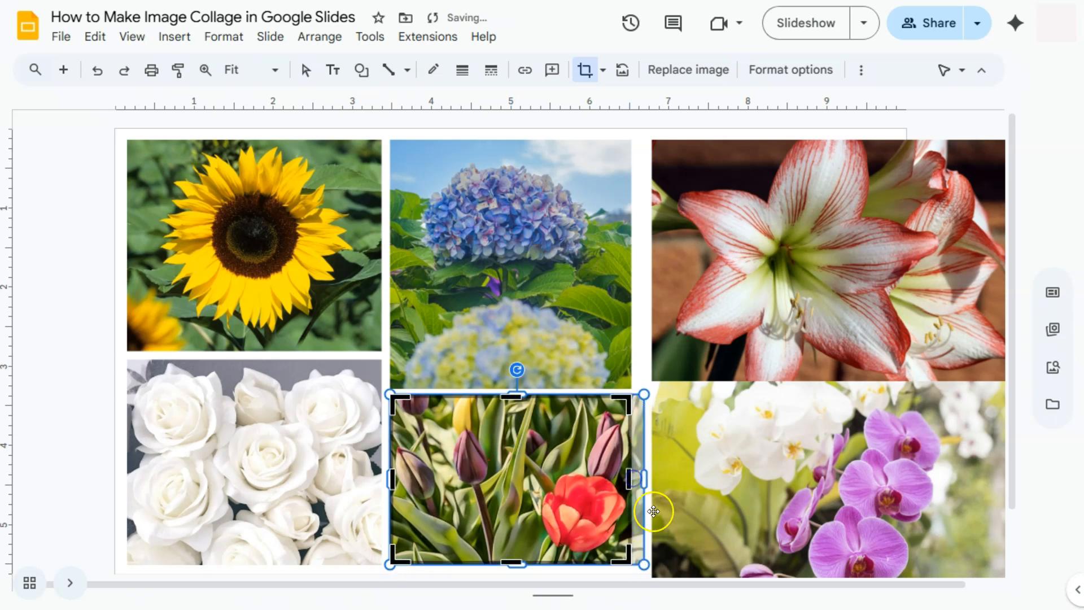
pyautogui.click(717, 479)
# - Shift the amaryllis photo left to sit beside the hydrangeas with the same small gap as between the other columns
pyautogui.click(734, 501)
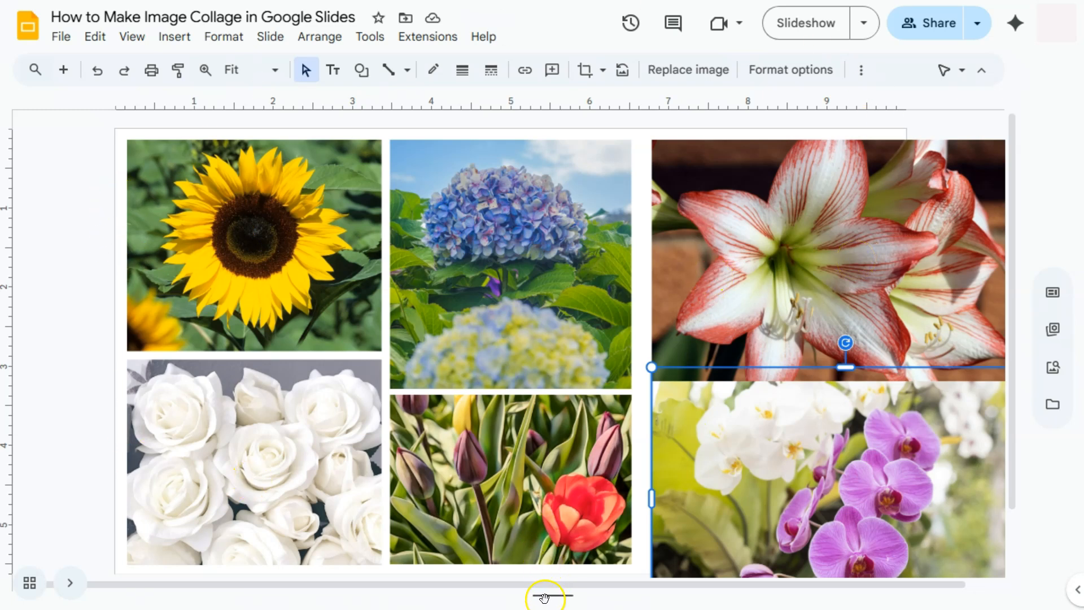
pyautogui.moveTo(551, 587); pyautogui.dragTo(622, 584)
pyautogui.click(755, 210)
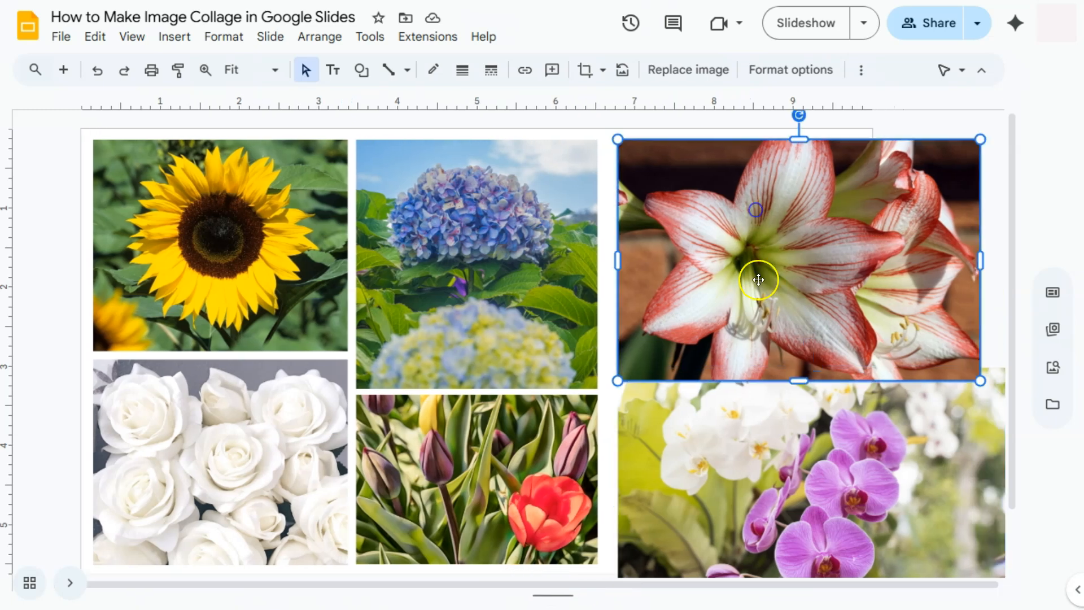
pyautogui.moveTo(751, 257); pyautogui.dragTo(744, 256)
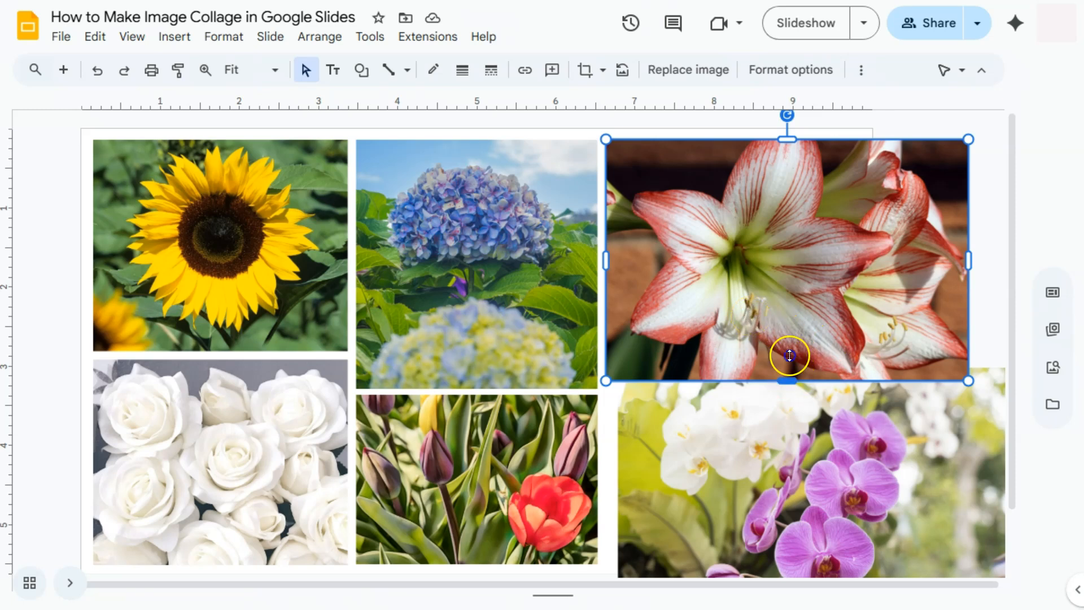
pyautogui.moveTo(788, 380); pyautogui.dragTo(788, 341)
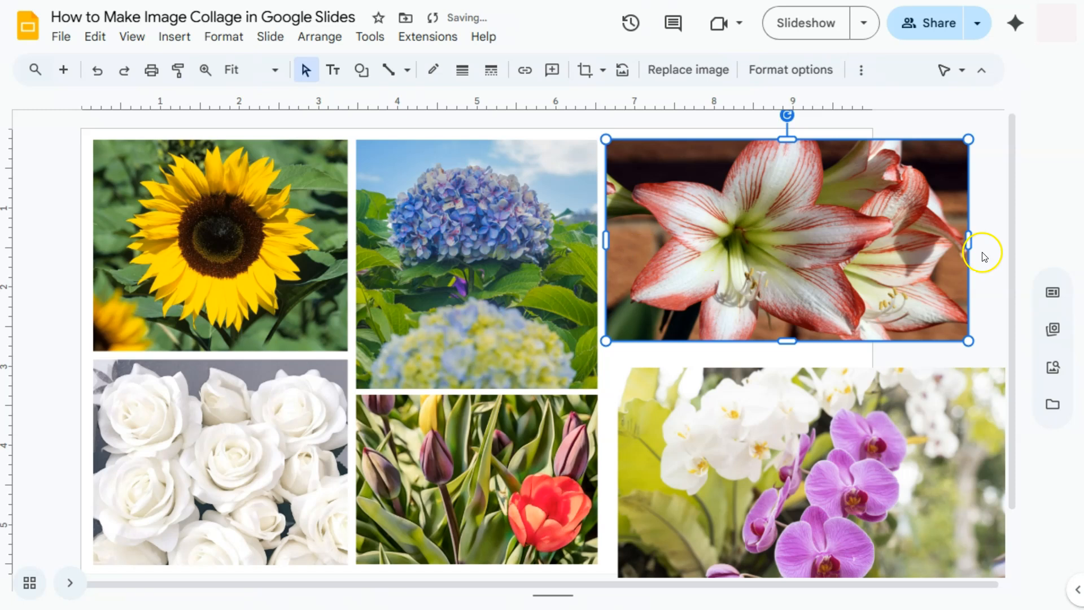
pyautogui.moveTo(969, 240); pyautogui.dragTo(806, 238)
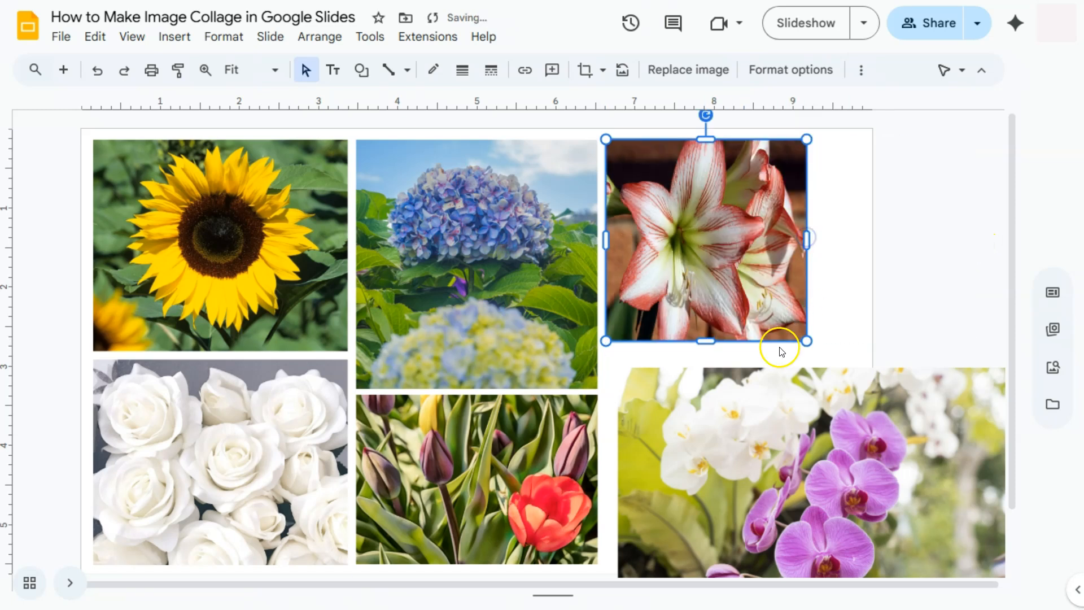
pyautogui.click(103, 77)
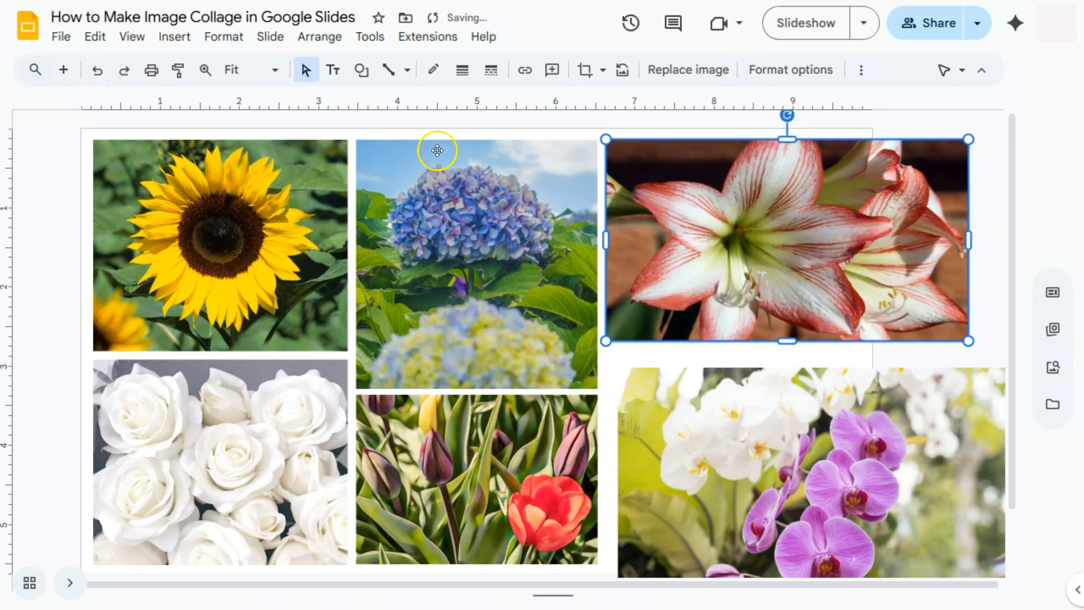
pyautogui.click(90, 69)
# - Scale the amaryllis photo down proportionally so its right edge stays just inside the slide with a margin matching the sunflower side
pyautogui.moveTo(969, 381); pyautogui.dragTo(862, 310)
pyautogui.click(921, 288)
pyautogui.click(843, 270)
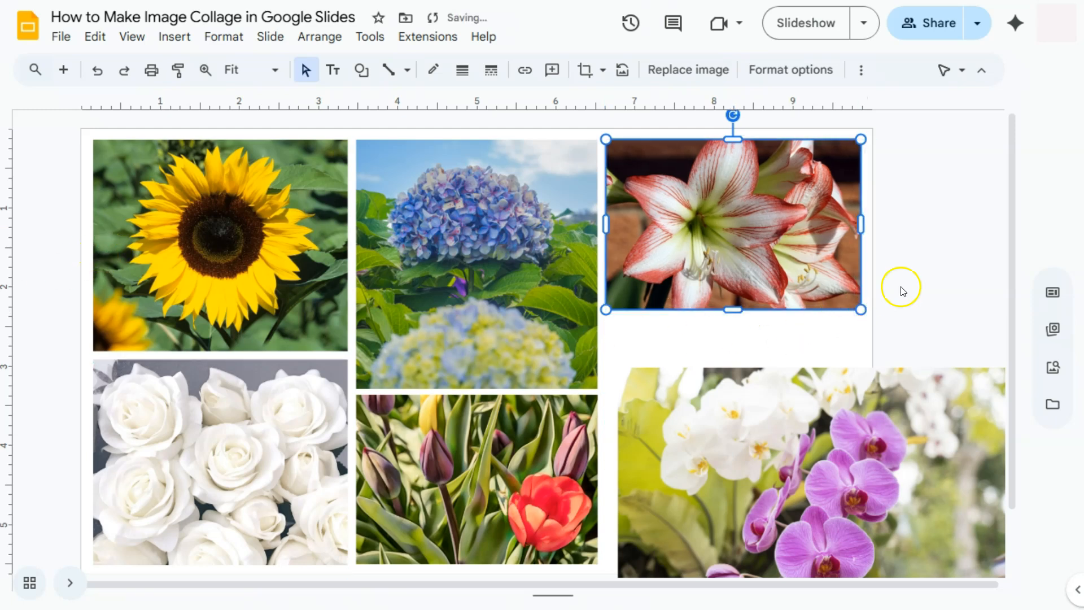
# - Place the orchid photo just below the amaryllis photo with a small gap, aligned with its left edge
pyautogui.click(929, 339)
pyautogui.moveTo(742, 440); pyautogui.dragTo(740, 410)
pyautogui.click(960, 229)
# - Crop the left and right sides of the orchid photo and shift it left to align with the amaryllis photo's left edge
pyautogui.click(851, 449)
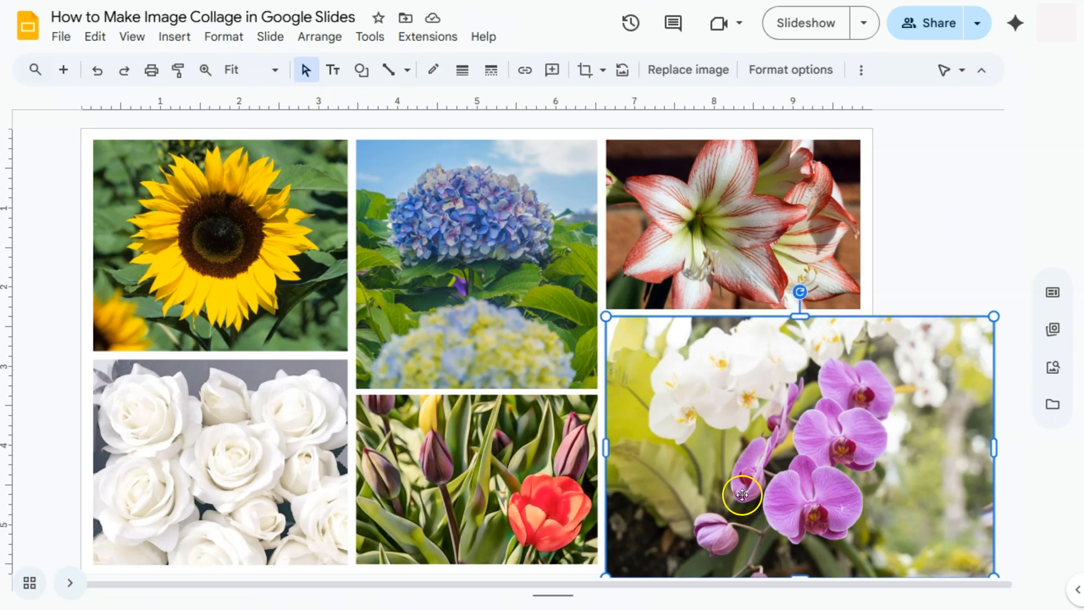
pyautogui.doubleClick(797, 428)
pyautogui.moveTo(992, 448); pyautogui.dragTo(916, 447)
pyautogui.moveTo(608, 448); pyautogui.dragTo(645, 447)
pyautogui.click(955, 231)
pyautogui.moveTo(854, 374); pyautogui.dragTo(820, 372)
pyautogui.click(994, 332)
pyautogui.click(782, 391)
pyautogui.doubleClick(782, 391)
pyautogui.click(998, 441)
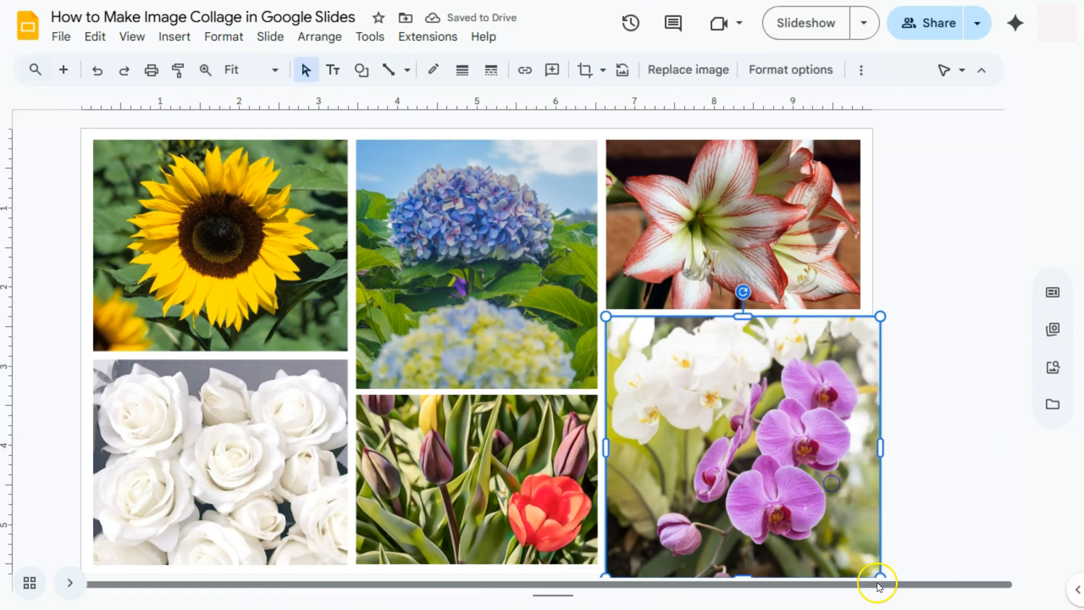
# - Scale the orchid photo down to the amaryllis photo's width and adjust its crop so the bottom lines up with the neighbouring photos
pyautogui.moveTo(879, 575); pyautogui.dragTo(858, 529)
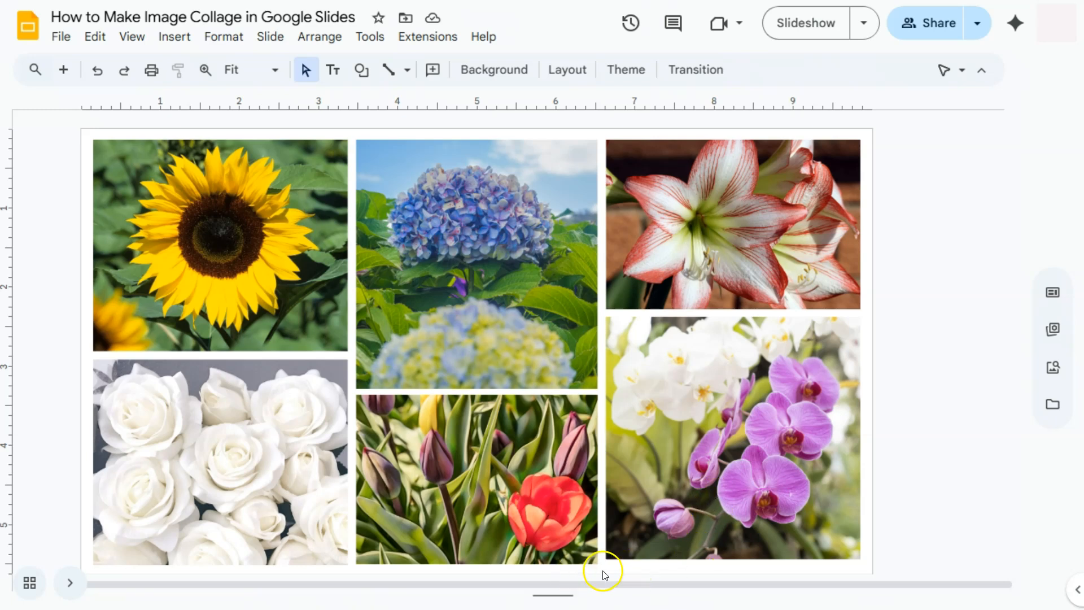
pyautogui.doubleClick(747, 491)
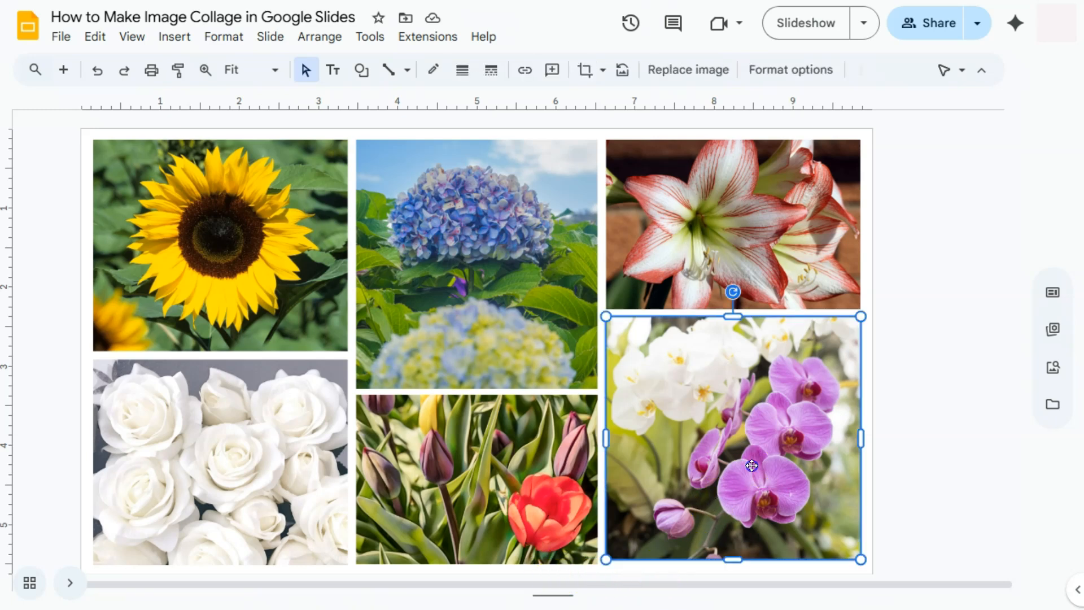
pyautogui.click(963, 411)
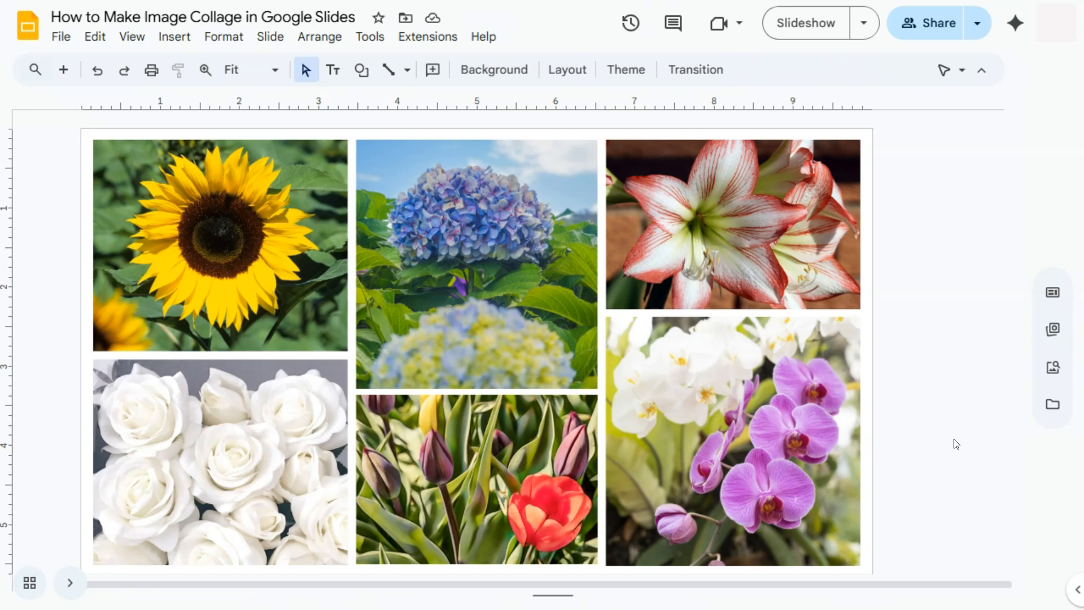
# - Mask the sunflower photo with the rounded rectangle shape
pyautogui.click(333, 171)
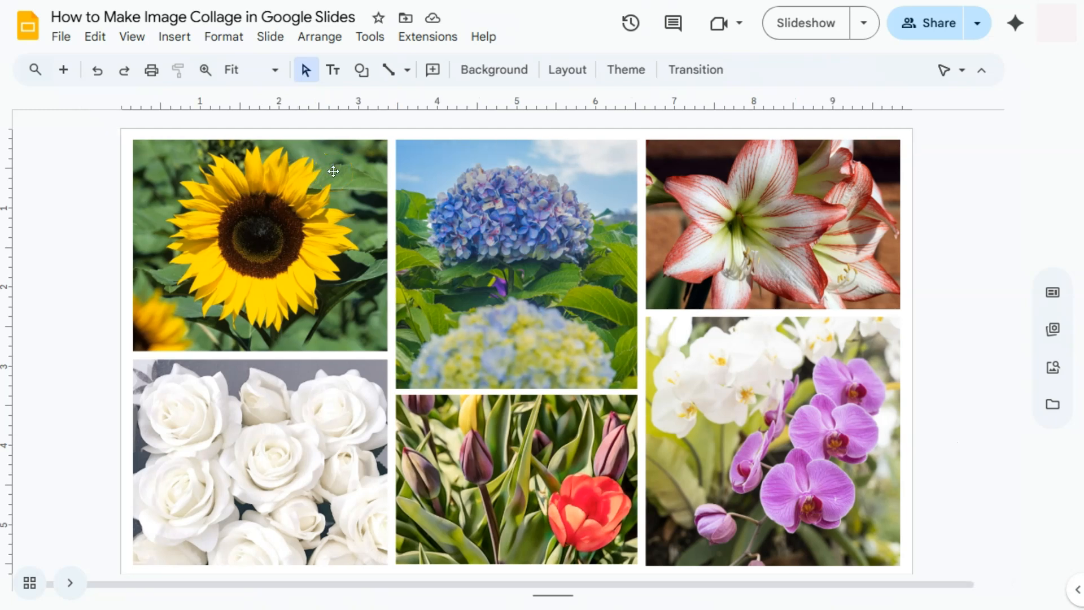
pyautogui.click(333, 171)
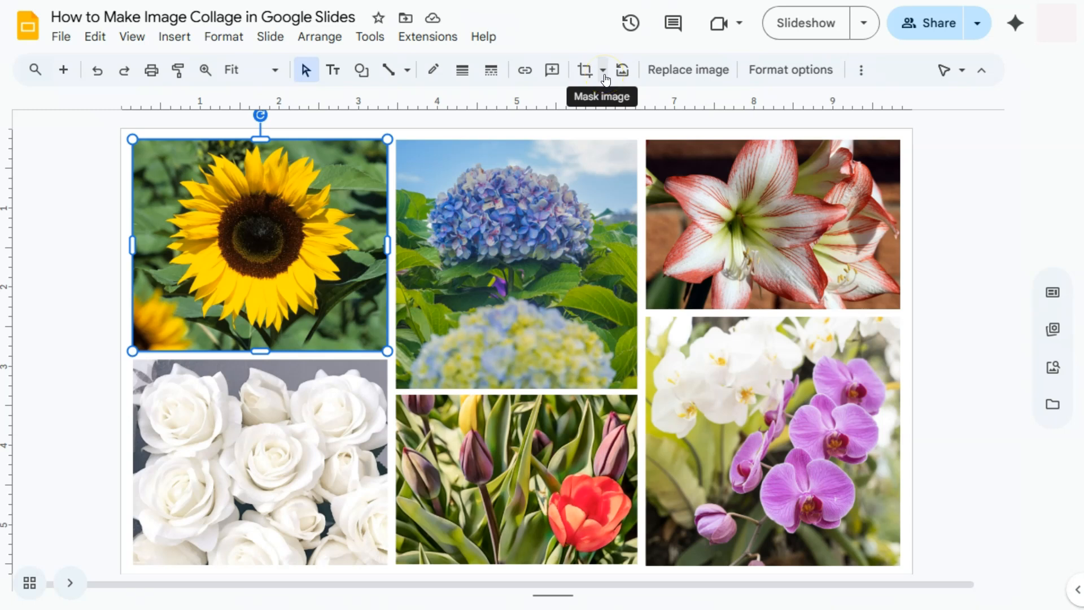
pyautogui.click(604, 72)
pyautogui.moveTo(616, 102)
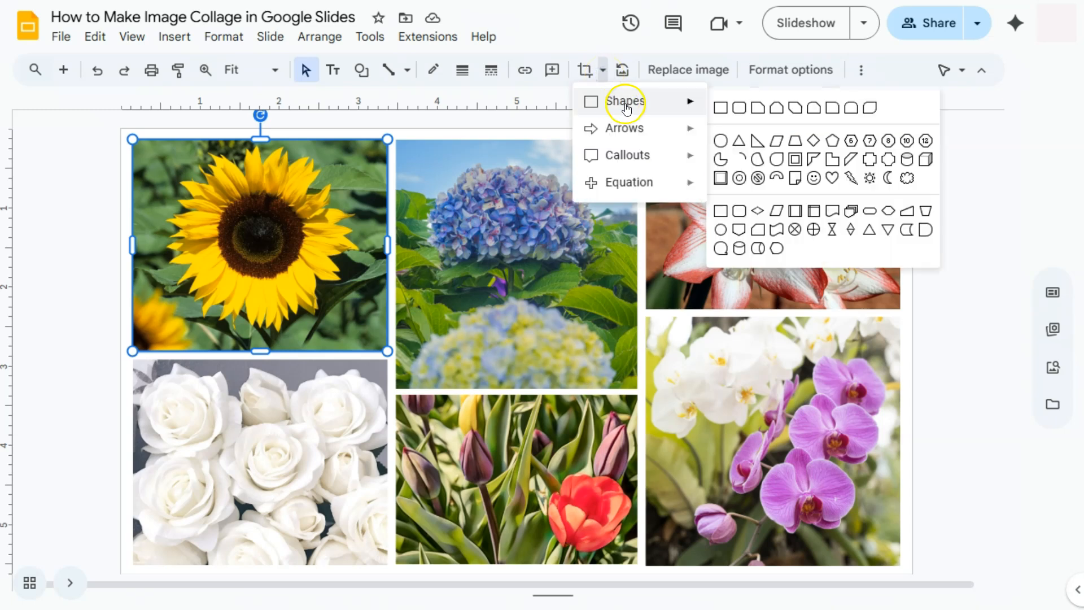
pyautogui.click(741, 108)
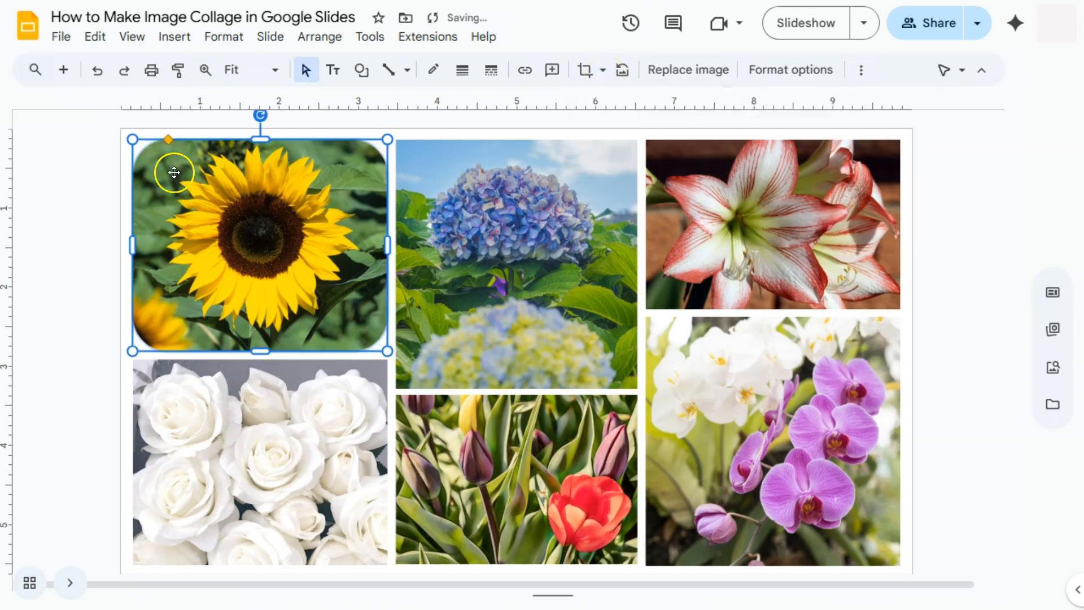
pyautogui.click(52, 197)
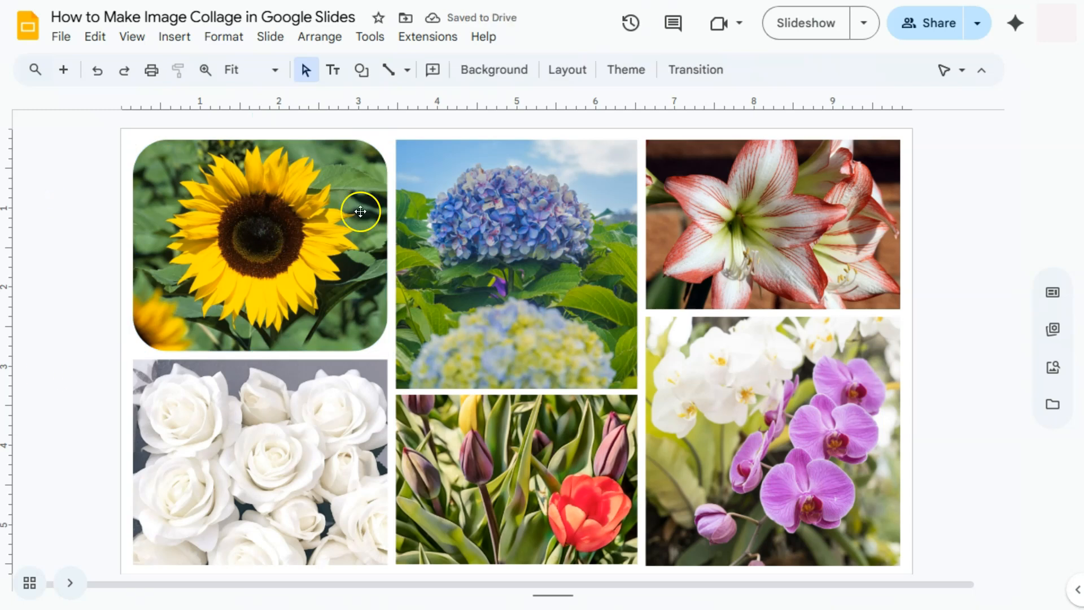
# - Reduce the corner rounding of the masked sunflower photo to a gentler curve
pyautogui.click(463, 213)
pyautogui.click(321, 203)
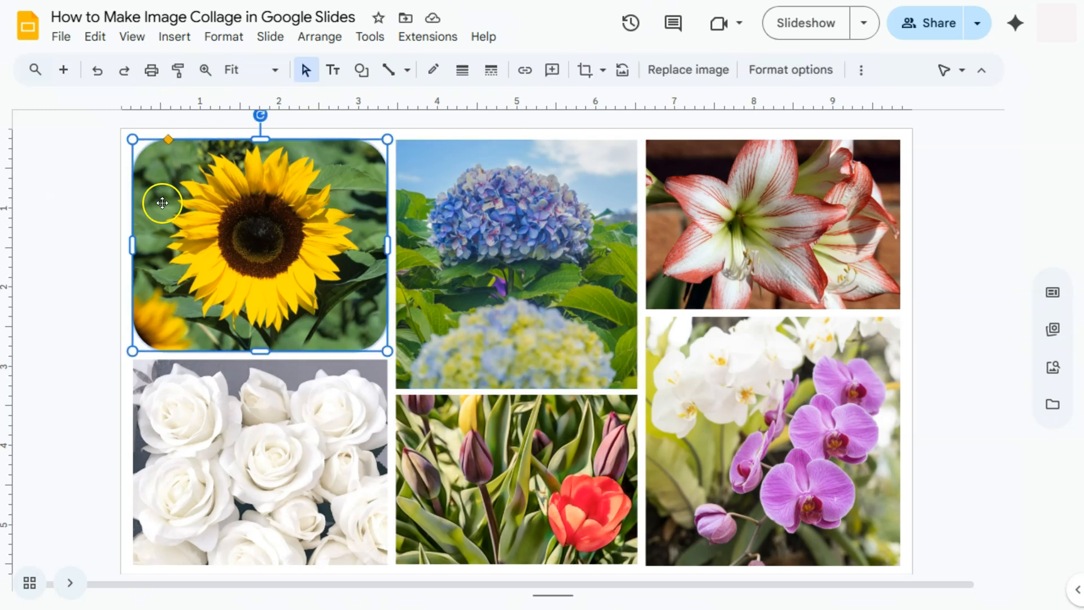
pyautogui.click(492, 184)
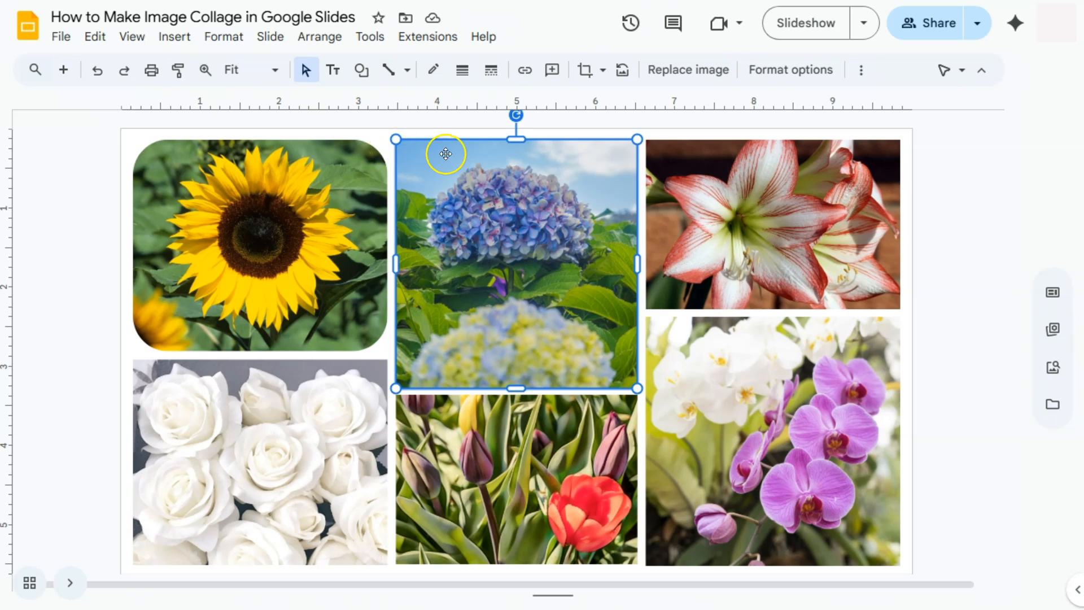
pyautogui.click(309, 198)
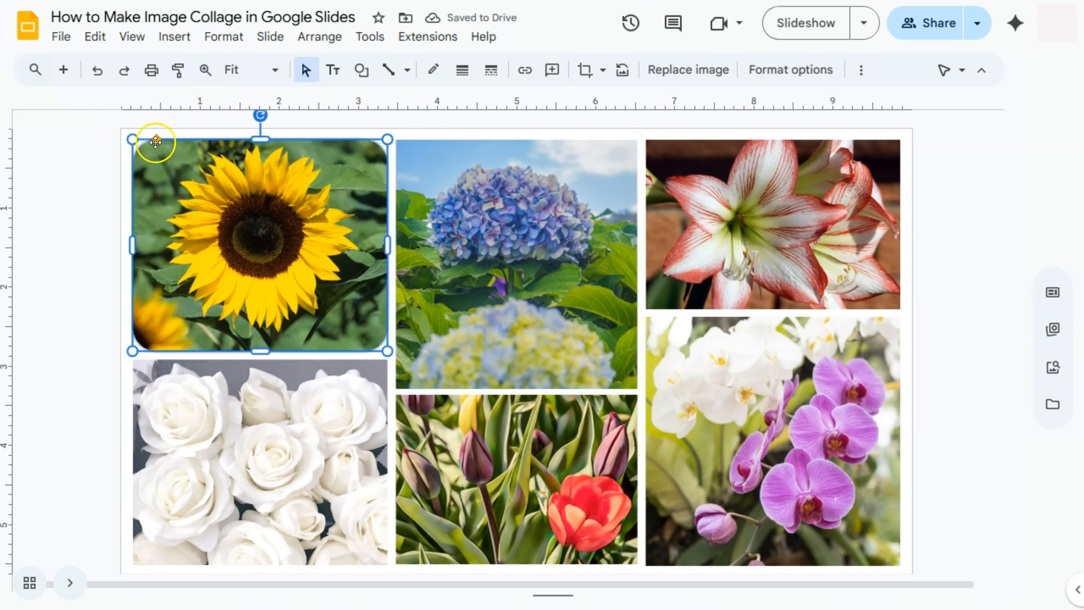
pyautogui.moveTo(157, 139); pyautogui.dragTo(178, 139)
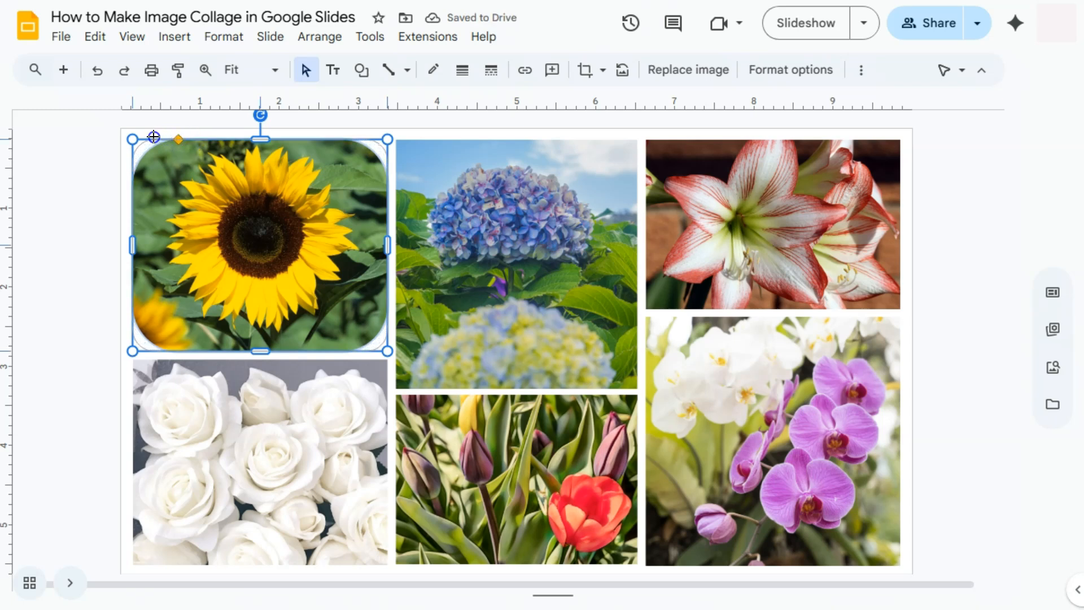
pyautogui.click(75, 203)
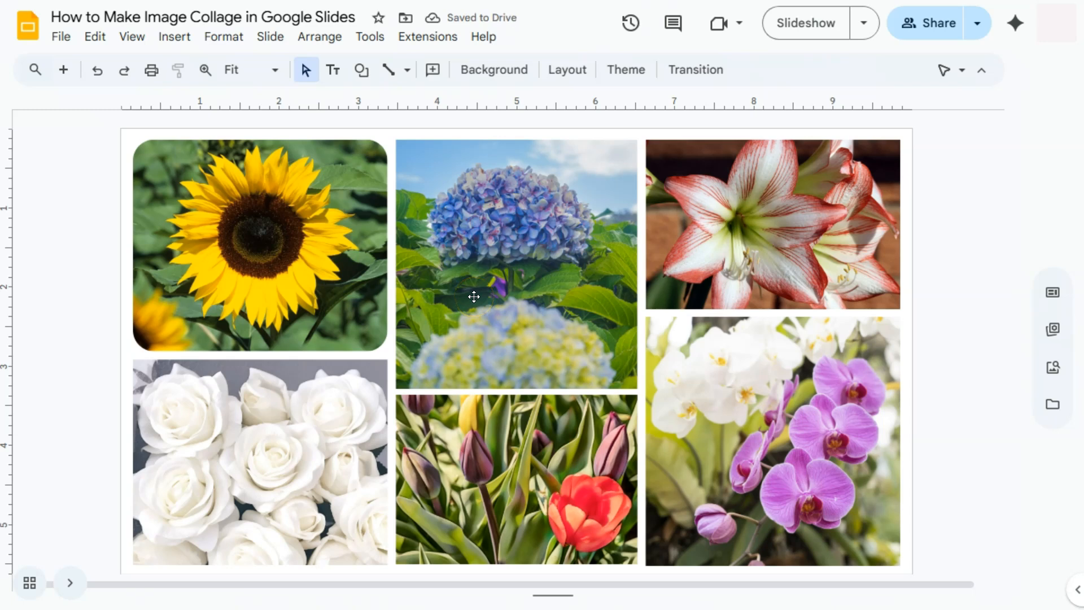
# - Mask the hydrangea photo with the rounded rectangle shape and reduce its corner rounding to match the sunflower photo
pyautogui.click(474, 274)
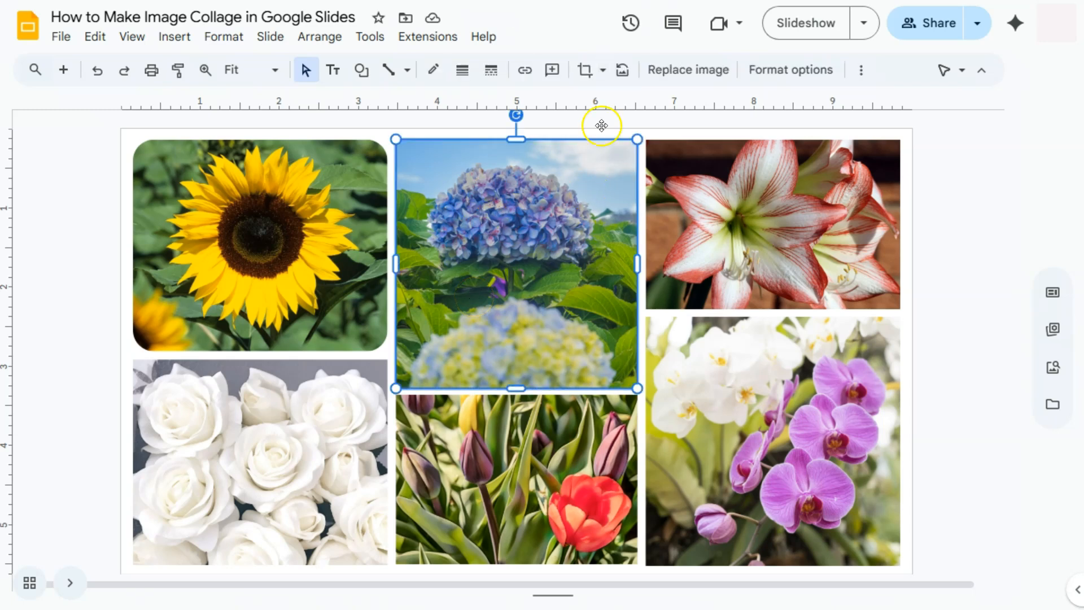
pyautogui.click(603, 77)
pyautogui.moveTo(693, 103)
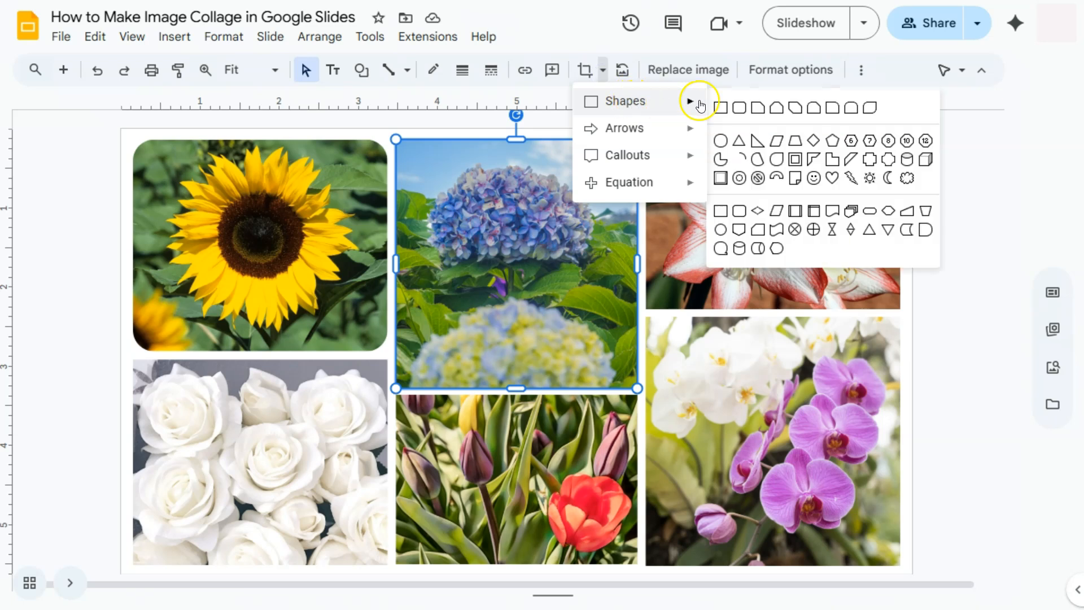
pyautogui.click(739, 109)
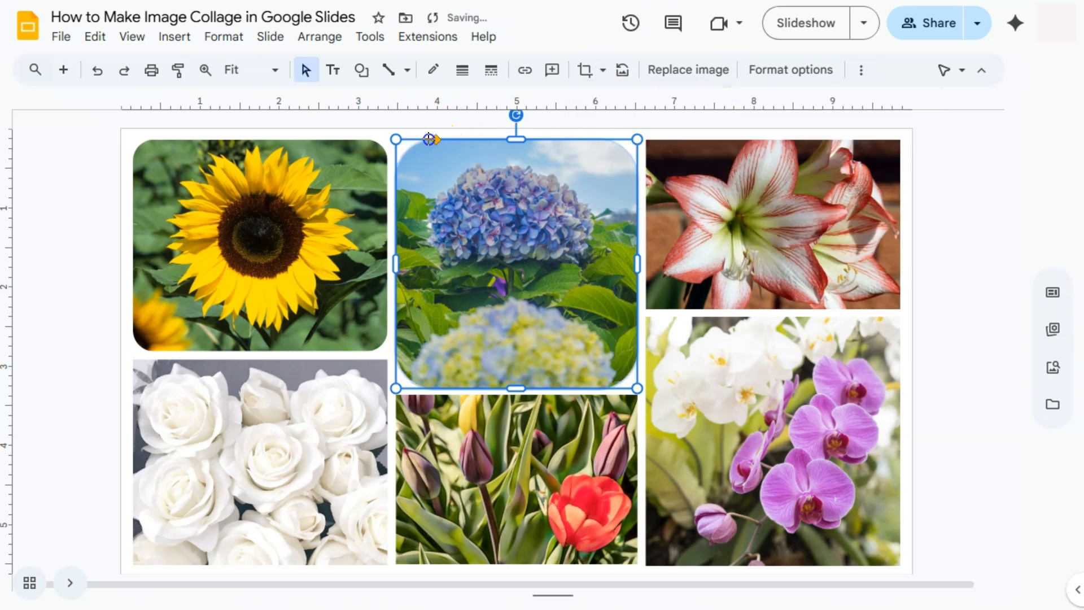
# - Mask the amaryllis and white rose photos with the rounded rectangle shape, matching the corner rounding of the sunflower photo
pyautogui.click(714, 183)
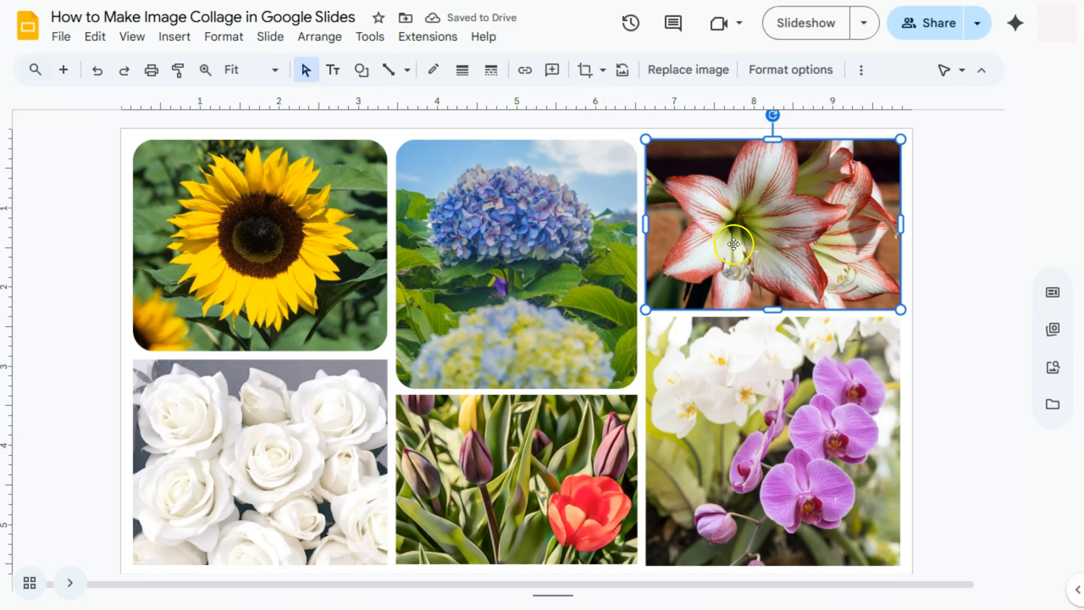
pyautogui.click(603, 70)
pyautogui.moveTo(629, 102)
pyautogui.click(736, 109)
pyautogui.click(316, 440)
# - Mask the tulip photo with the rounded rectangle shape and reduce its corner rounding to match the other photos
pyautogui.click(422, 450)
pyautogui.click(603, 70)
pyautogui.click(736, 109)
pyautogui.moveTo(424, 394); pyautogui.dragTo(414, 393)
# - Mask the orchid photo with the rounded rectangle shape and reduce its corner rounding to match the rest of the collage
pyautogui.click(689, 418)
pyautogui.click(603, 69)
pyautogui.click(736, 109)
pyautogui.moveTo(688, 317); pyautogui.dragTo(669, 315)
pyautogui.click(932, 401)
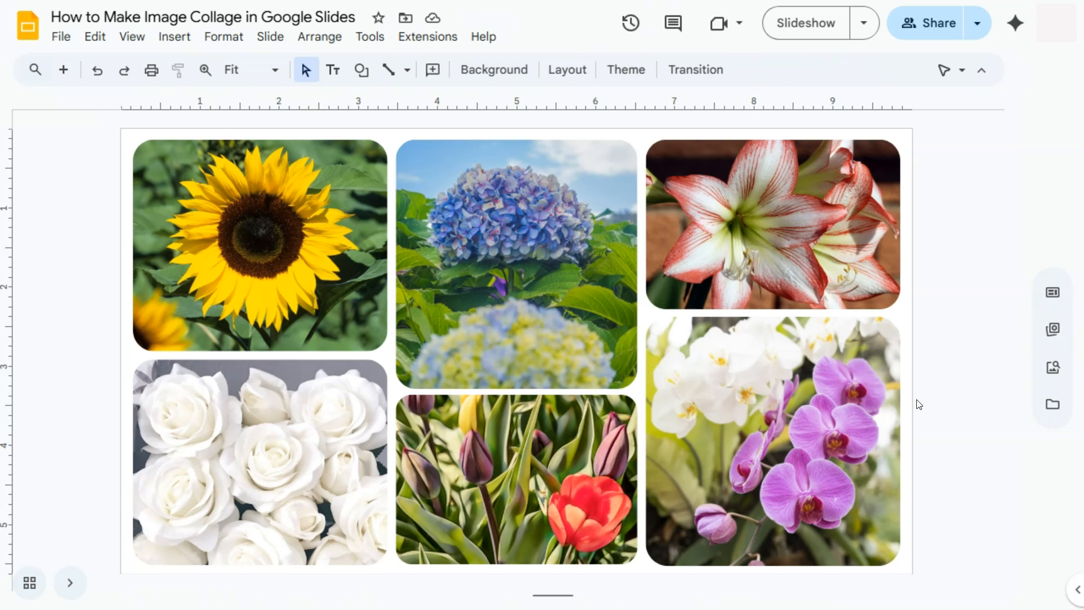
pyautogui.click(516, 537)
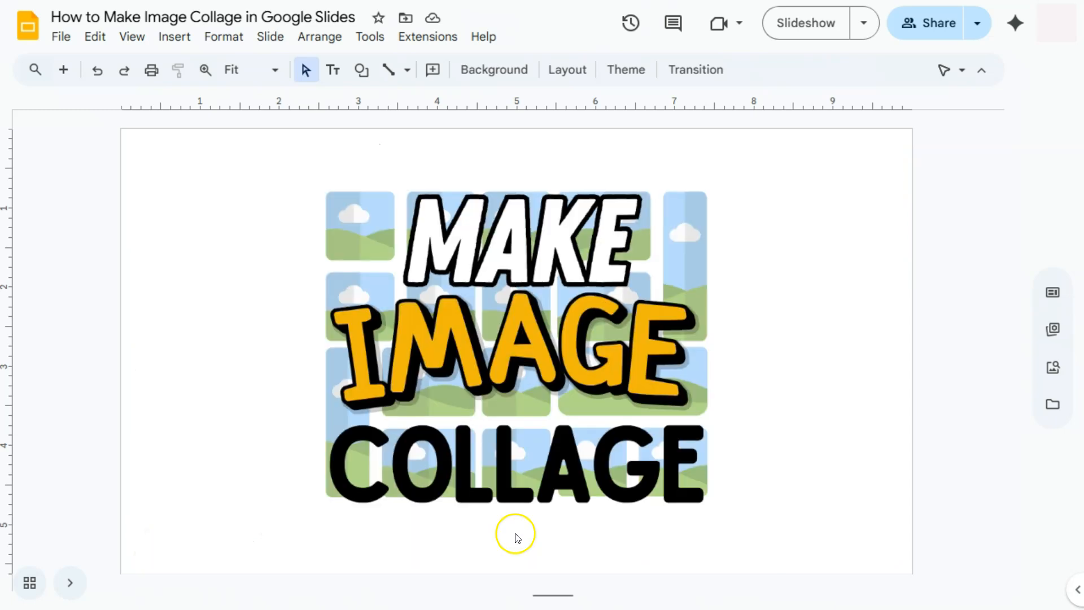